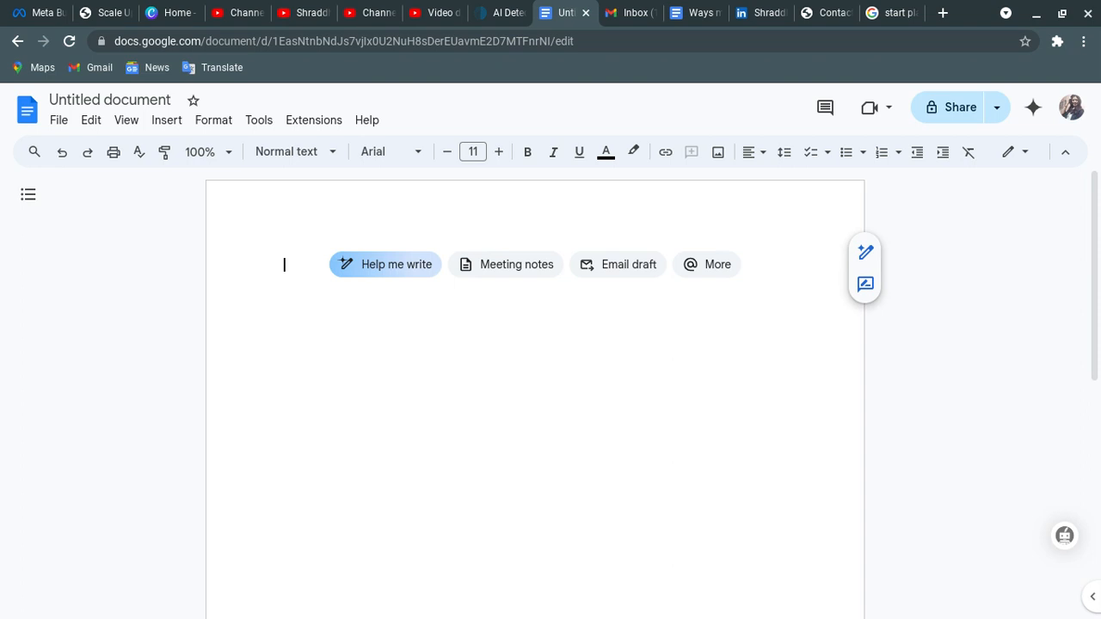
- Insert the Email draft template and pick two contacts as To recipients
{"action": "left_click", "coordinate": [624, 270]}
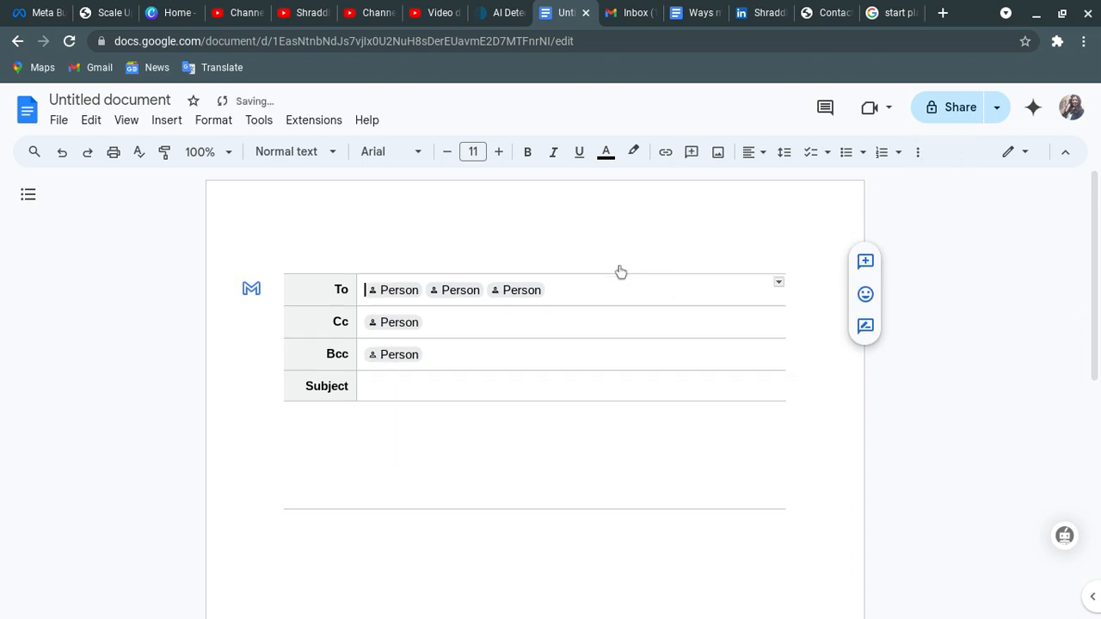
{"action": "left_click", "coordinate": [379, 293]}
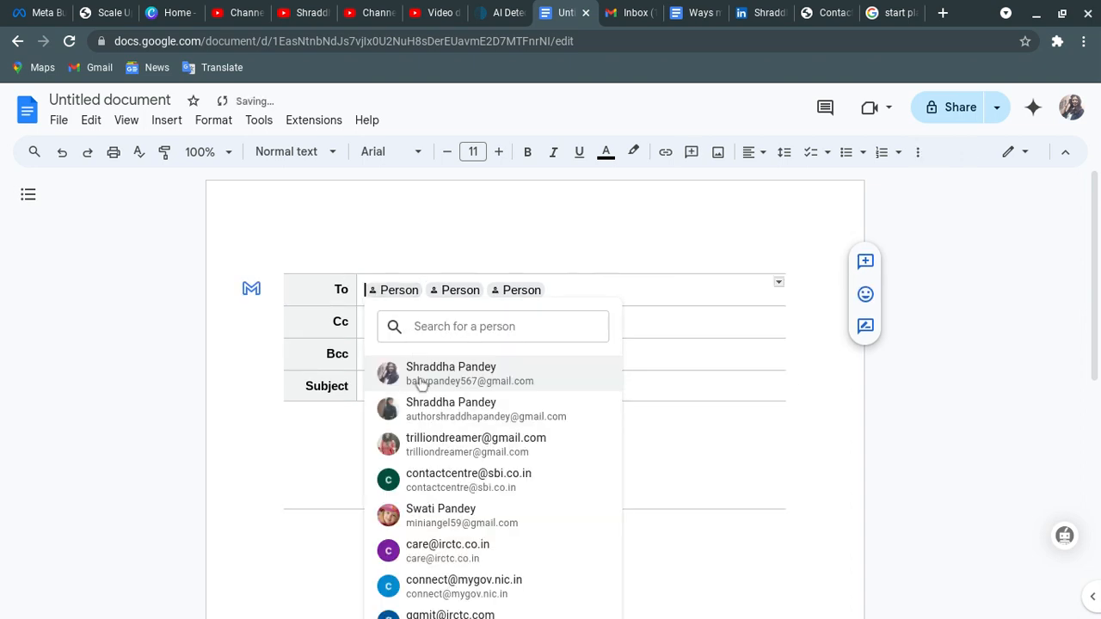
{"action": "left_click", "coordinate": [424, 409]}
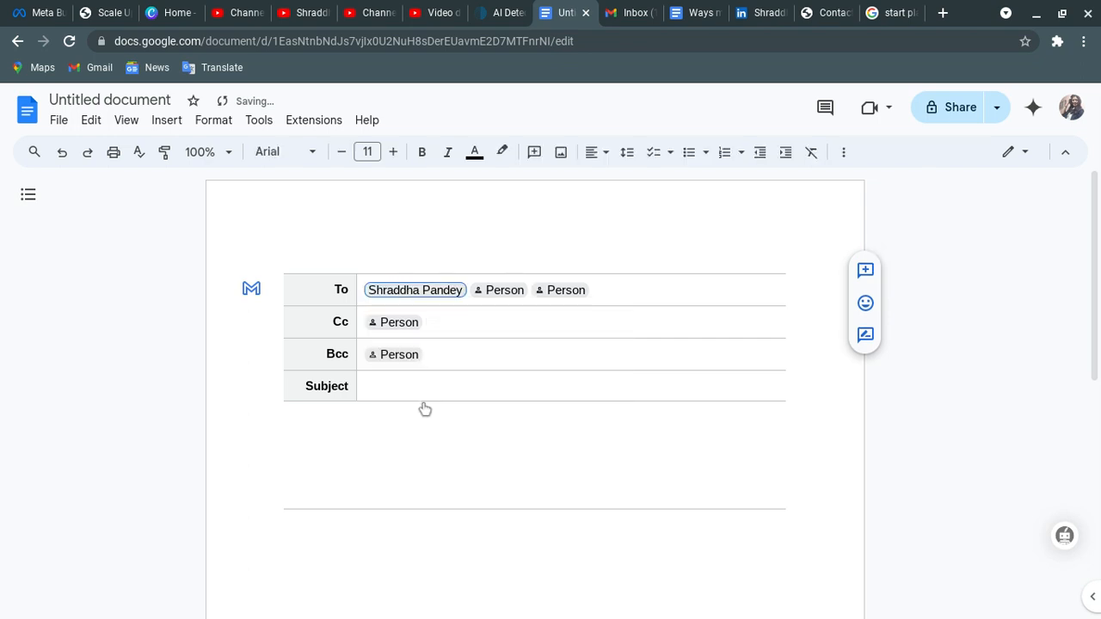
{"action": "left_click", "coordinate": [499, 290]}
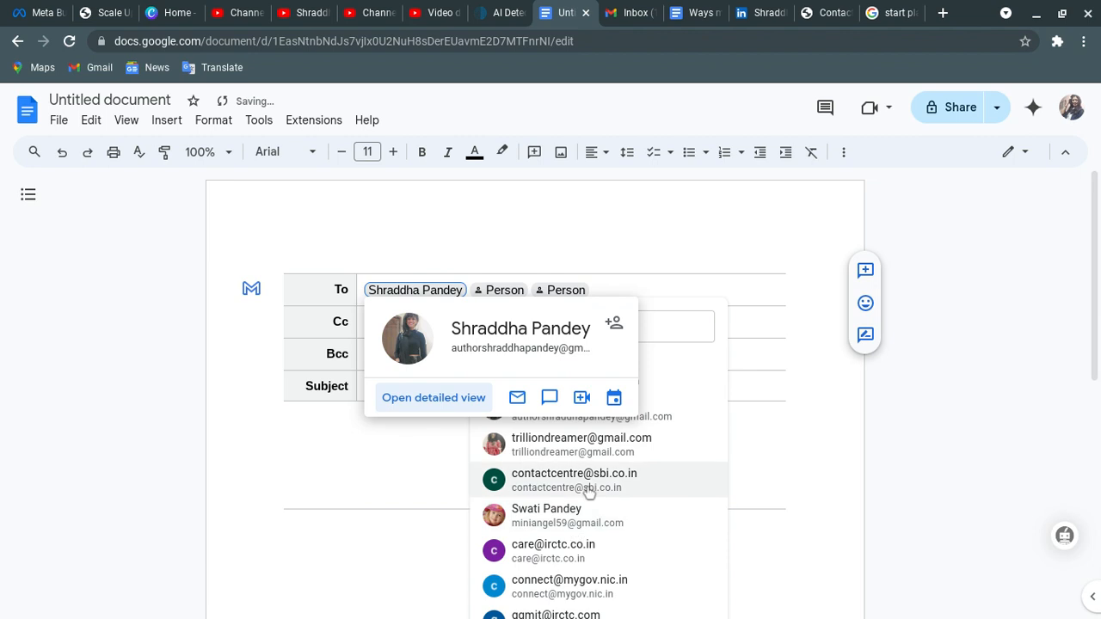
{"action": "left_click", "coordinate": [572, 454]}
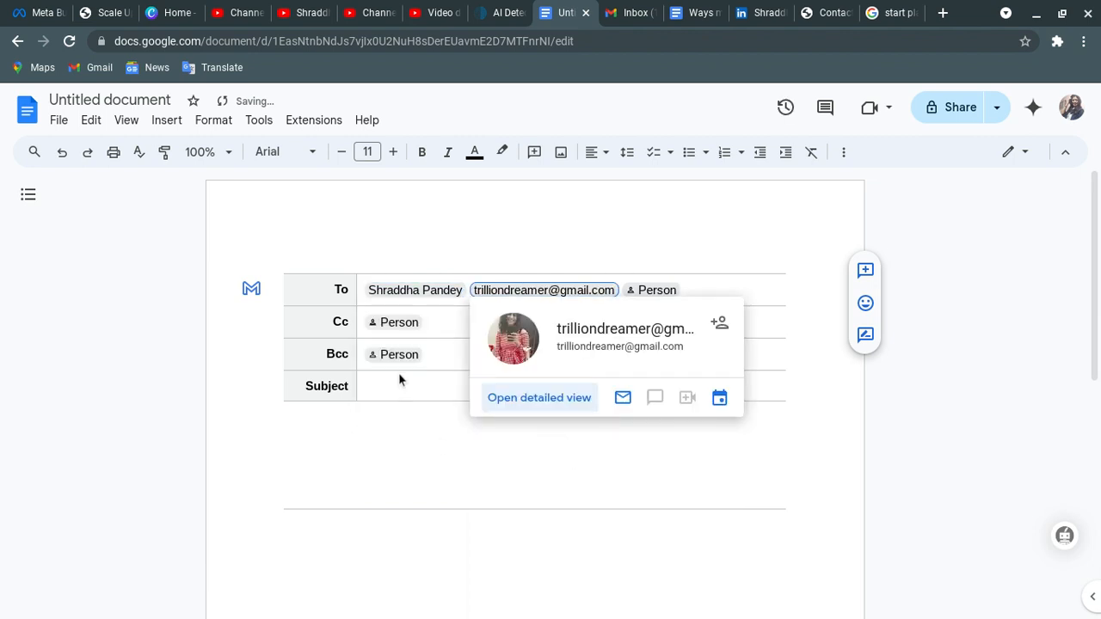
- Delete both To contacts so the To row is empty
{"action": "left_click", "coordinate": [416, 326]}
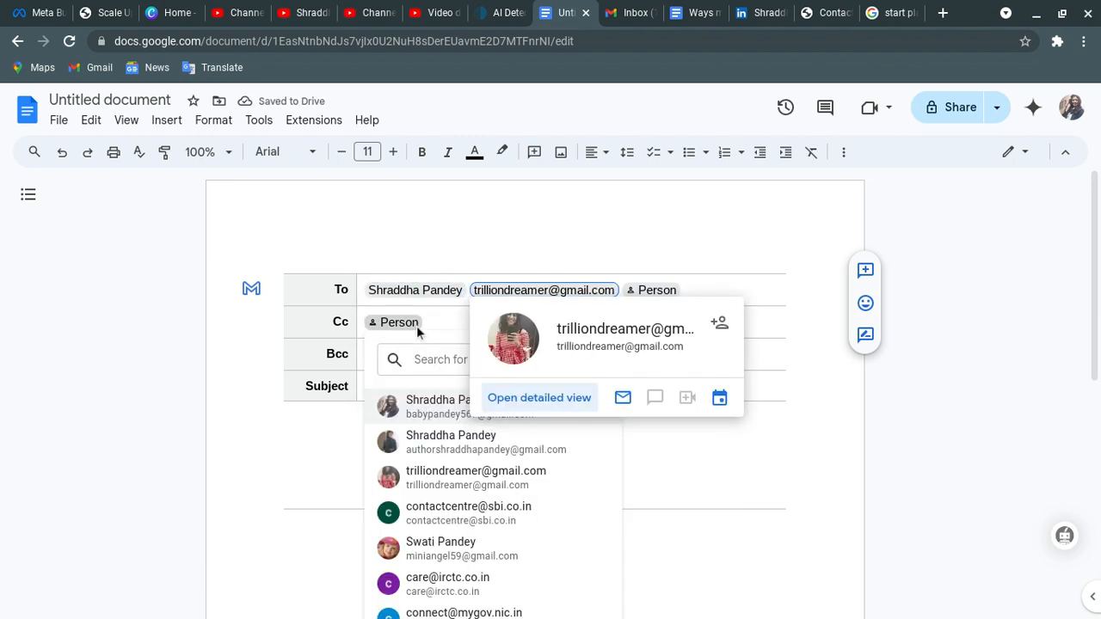
{"action": "left_click", "coordinate": [630, 292]}
{"action": "key", "text": "BackSpace"}
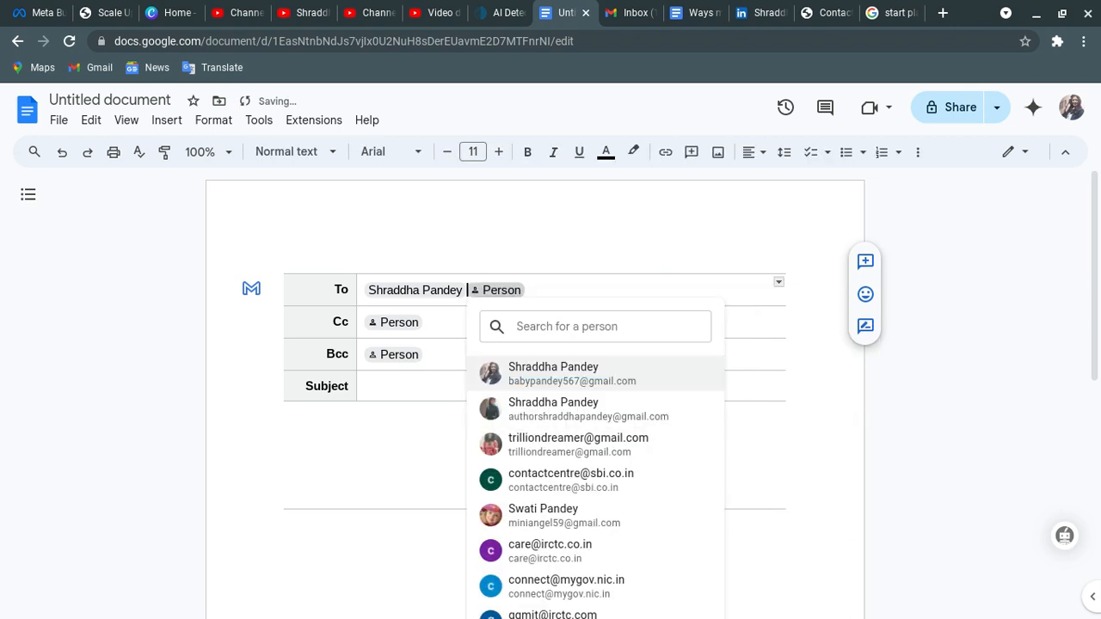
{"action": "left_click", "coordinate": [580, 289]}
{"action": "key", "text": "BackSpace"}
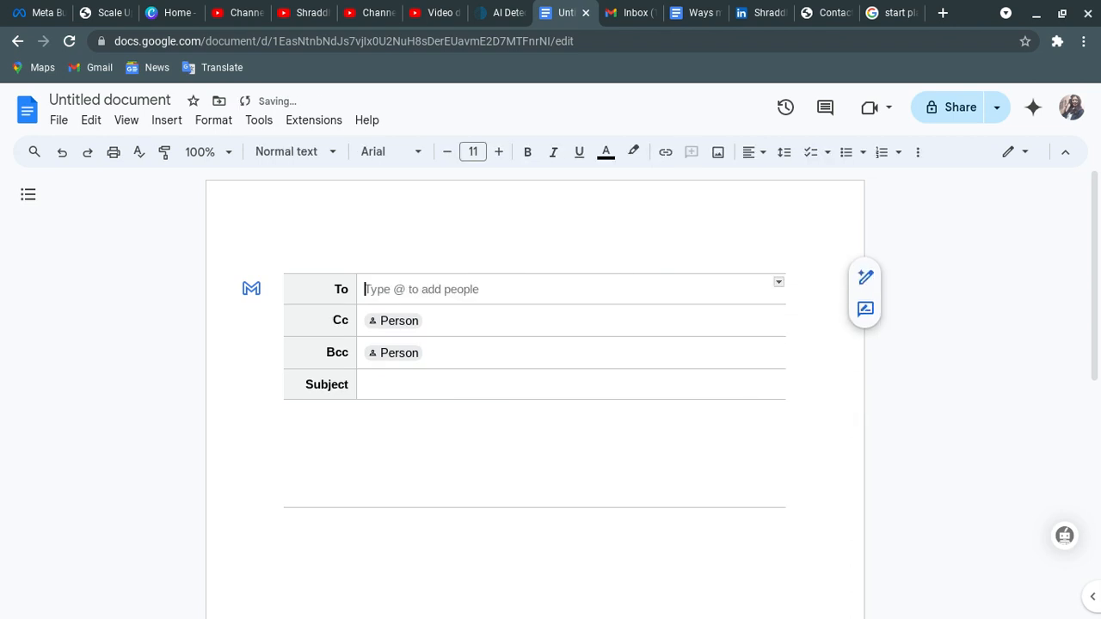
- Type the main recipient's Gmail address into the To row, fixing typos
{"action": "type", "text": "@"}
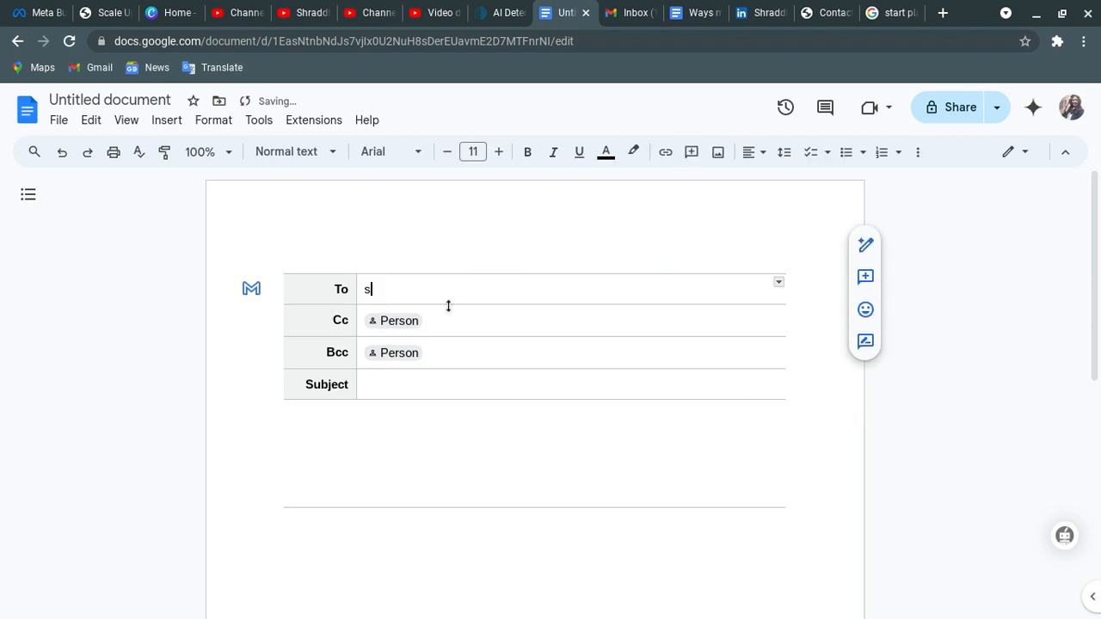
{"action": "key", "text": "BackSpace"}
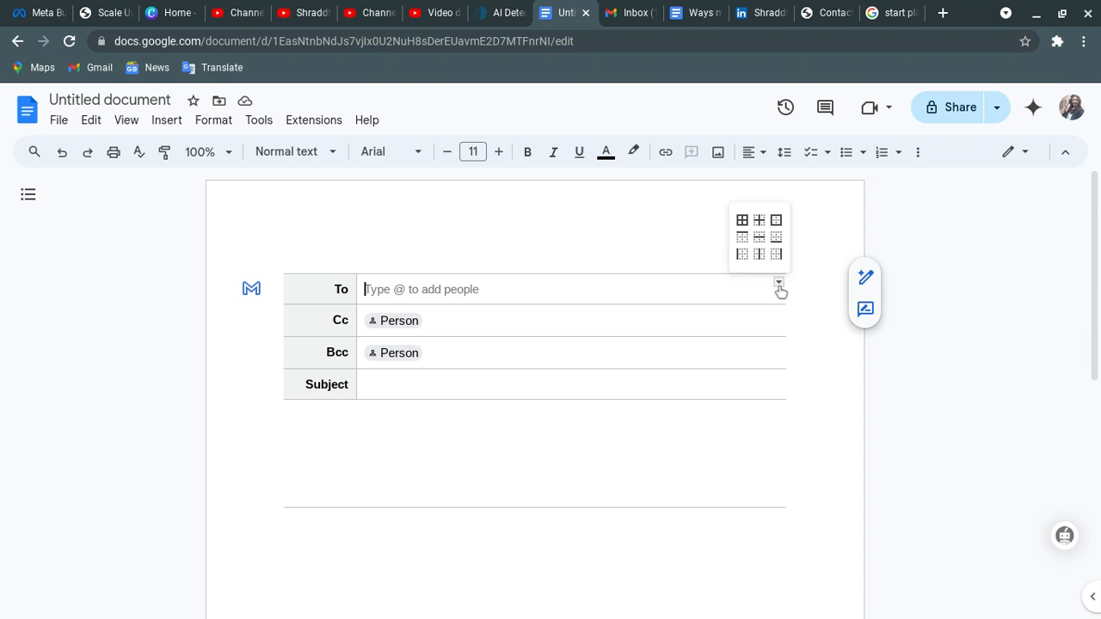
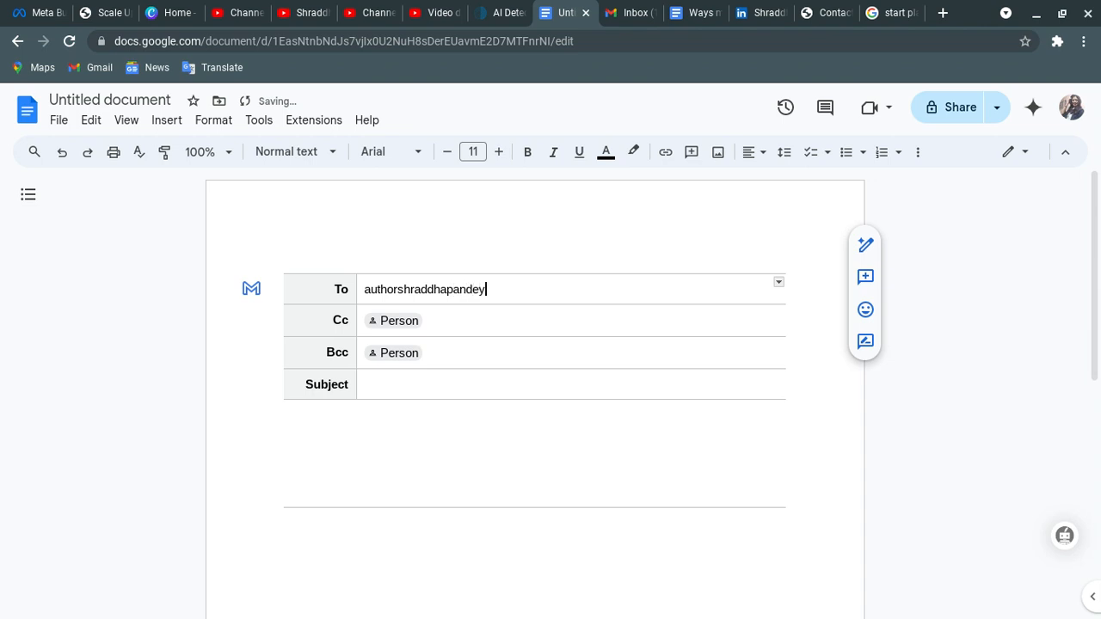
- Enter the Cc recipient's e-mail address and delete the Bcc and Cc placeholder chips
{"action": "left_click", "coordinate": [422, 320]}
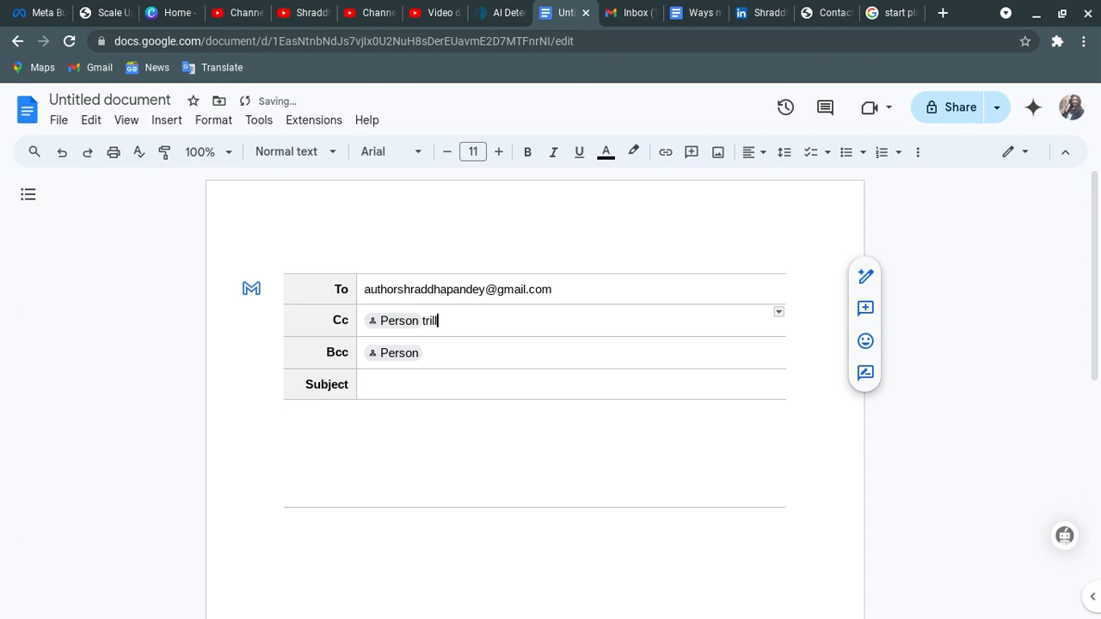
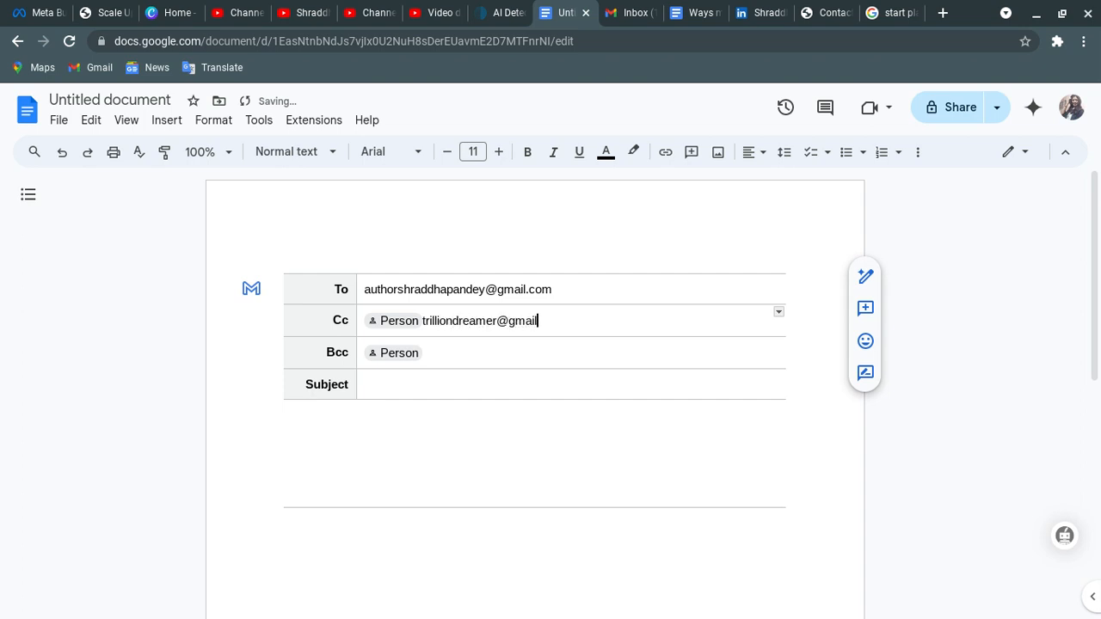
{"action": "left_click", "coordinate": [423, 353]}
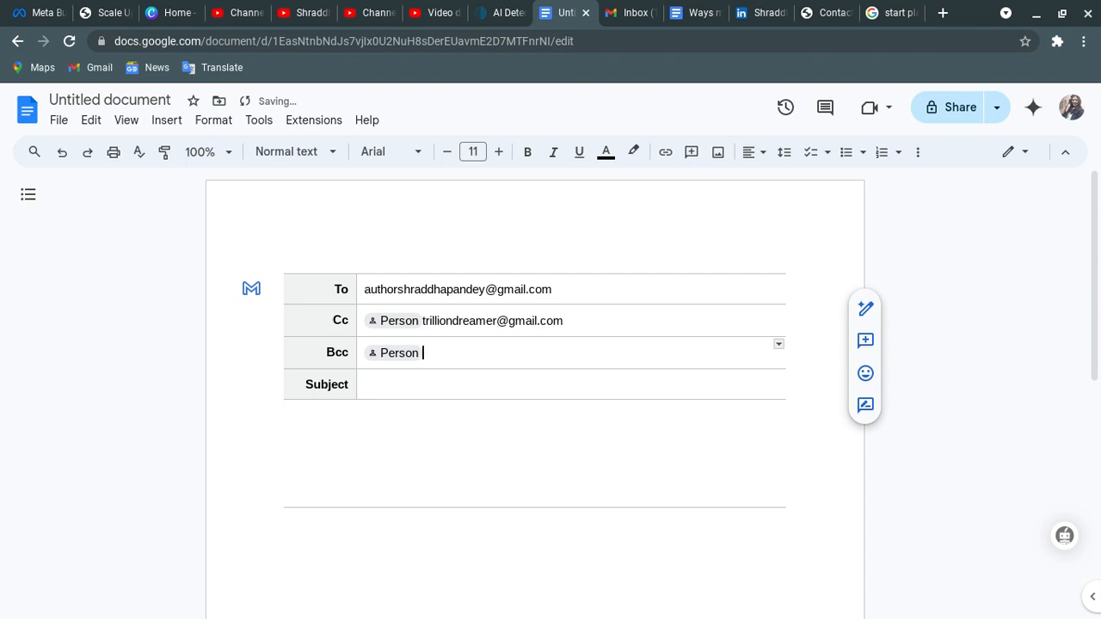
{"action": "key", "text": "BackSpace"}
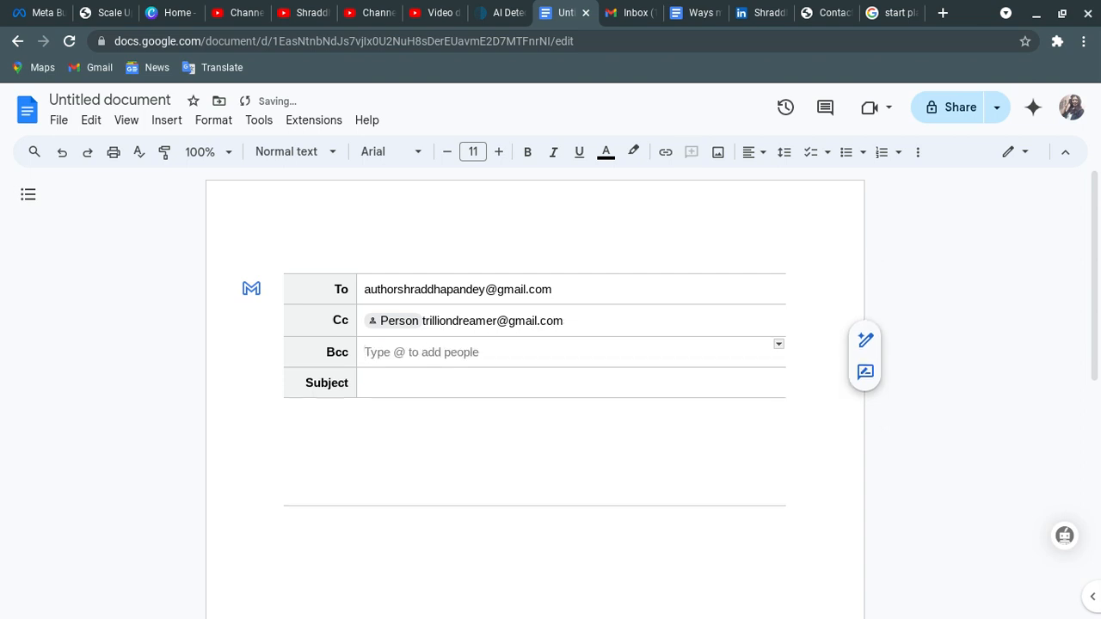
{"action": "left_click", "coordinate": [395, 321]}
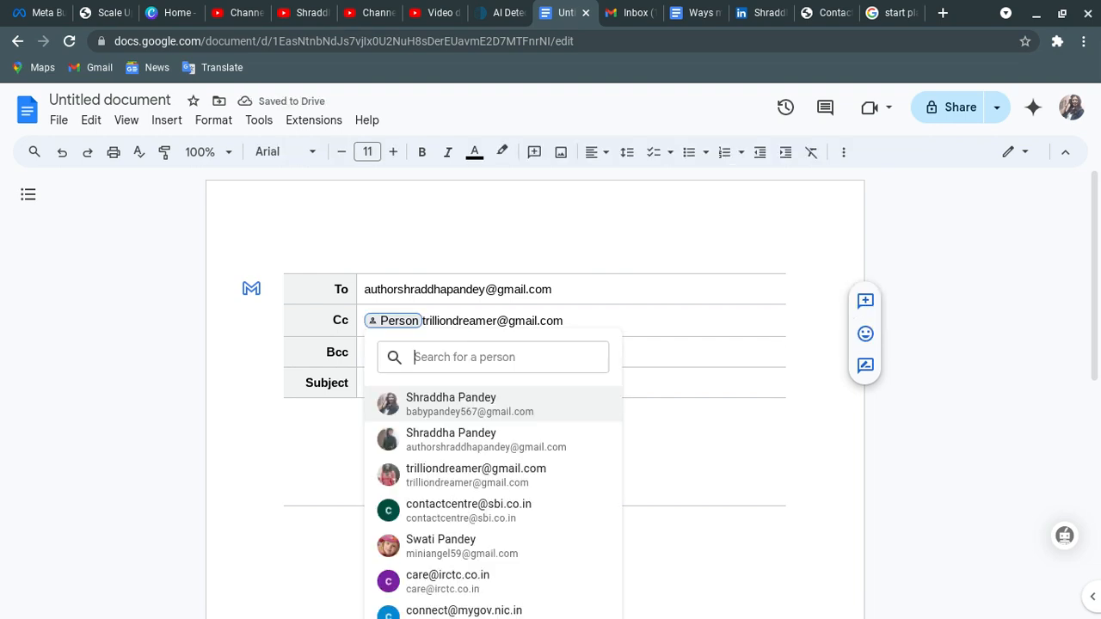
{"action": "left_click", "coordinate": [441, 321]}
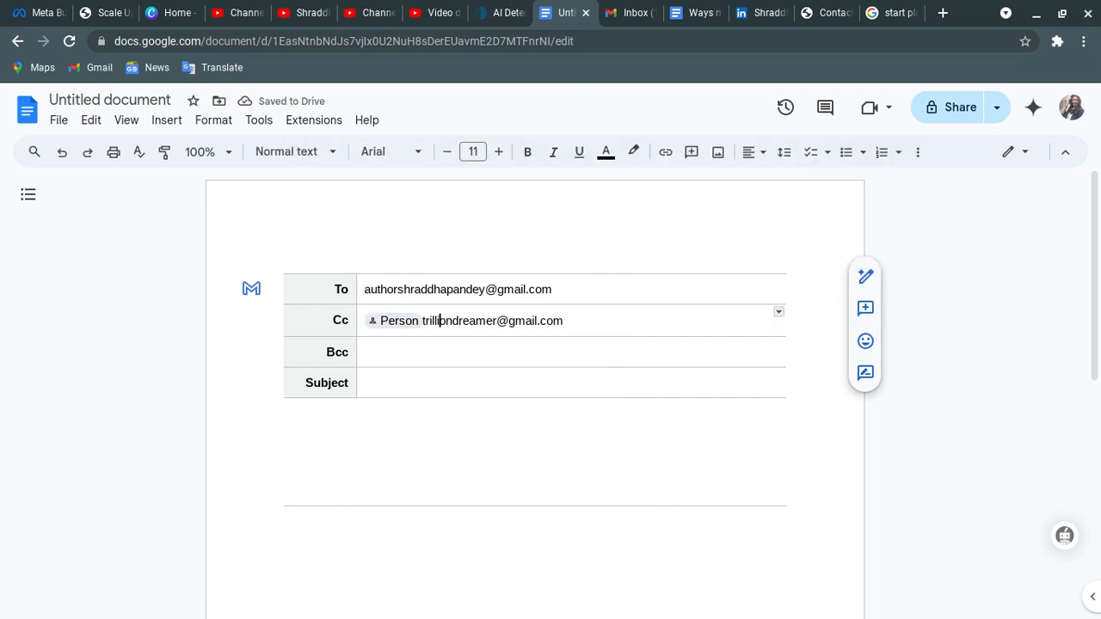
{"action": "key", "text": "Left"}
{"action": "key", "text": "Left"}
{"action": "key", "text": "Left"}
{"action": "key", "text": "Left"}
{"action": "key", "text": "Left"}
{"action": "key", "text": "Left"}
{"action": "key", "text": "BackSpace"}
{"action": "left_click", "coordinate": [508, 320]}
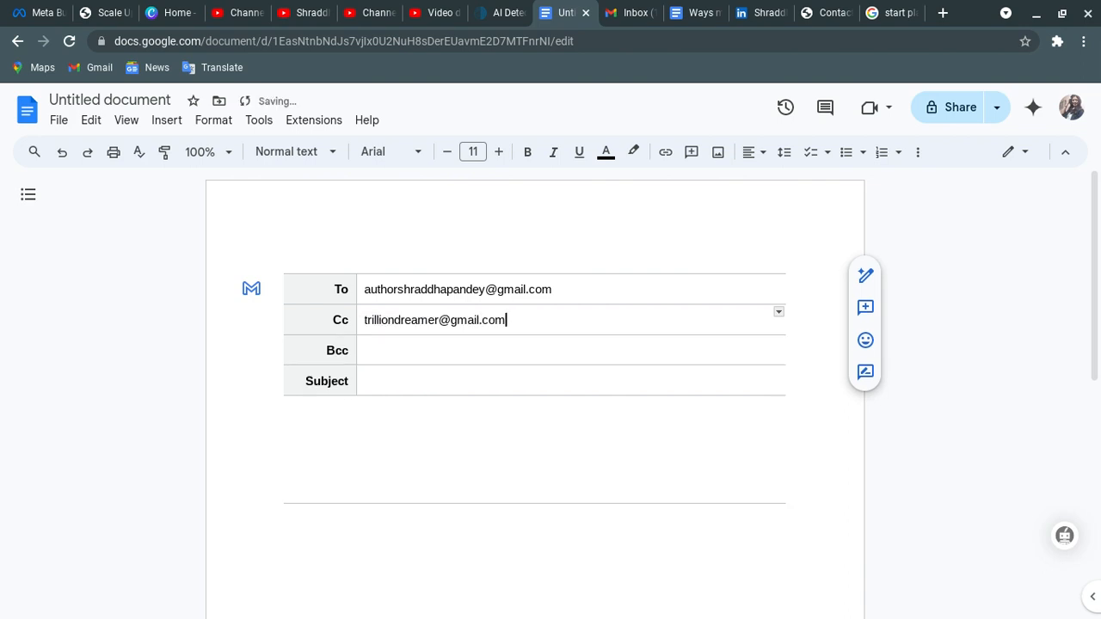
{"action": "type", "text": ","}
{"action": "key", "text": "BackSpace"}
{"action": "left_click", "coordinate": [447, 352]}
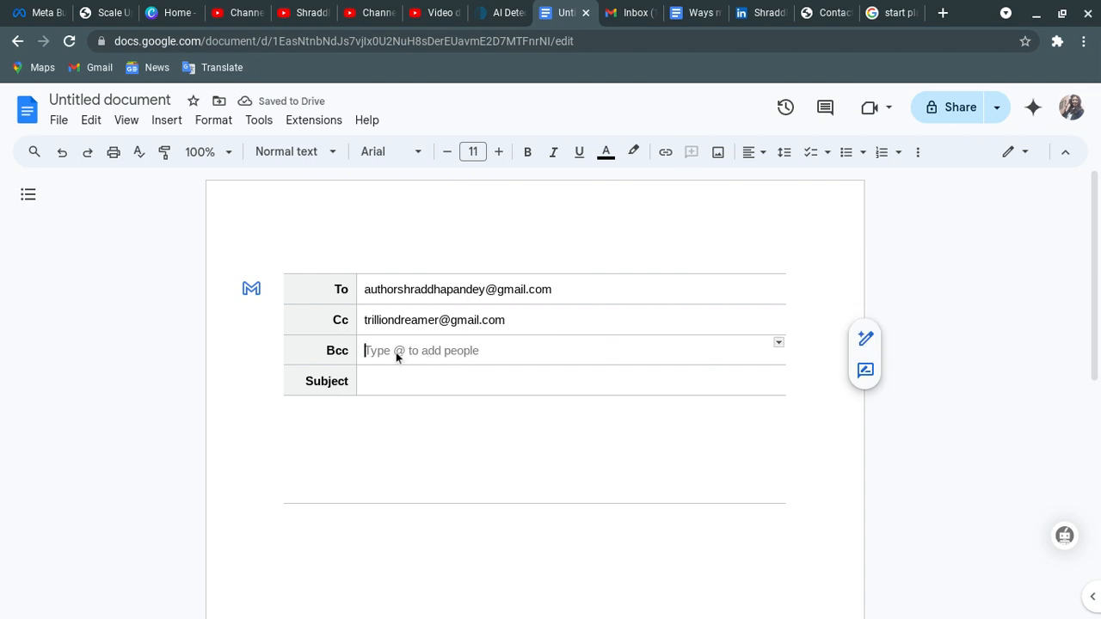
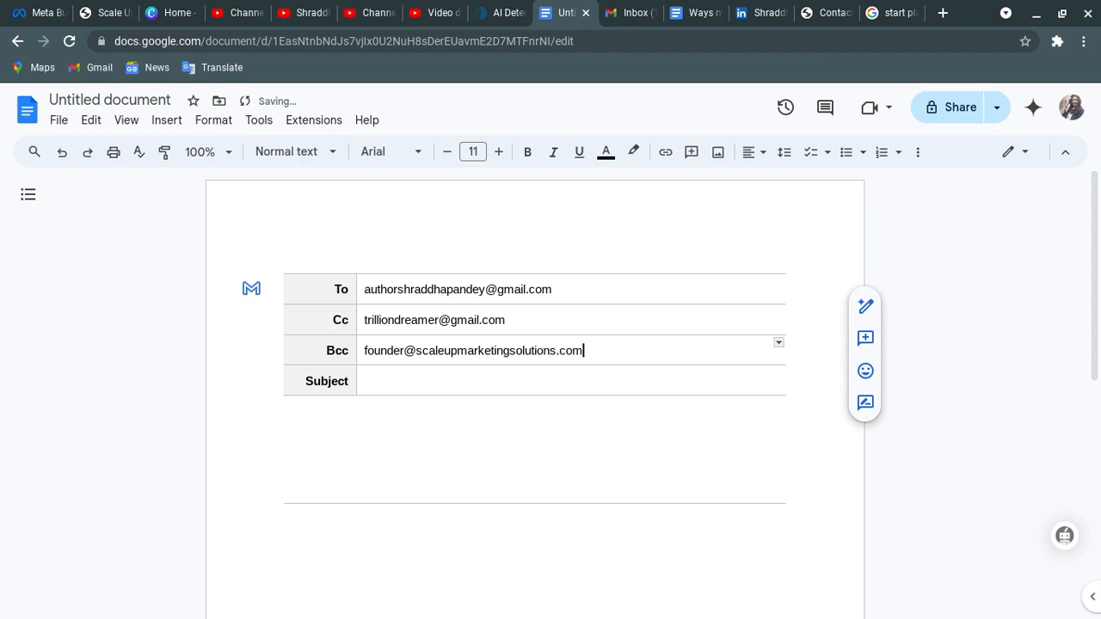
- Enter the Bcc e-mail address and set the subject to 'Leave Request to attend a family wedding'
{"action": "left_click", "coordinate": [366, 381]}
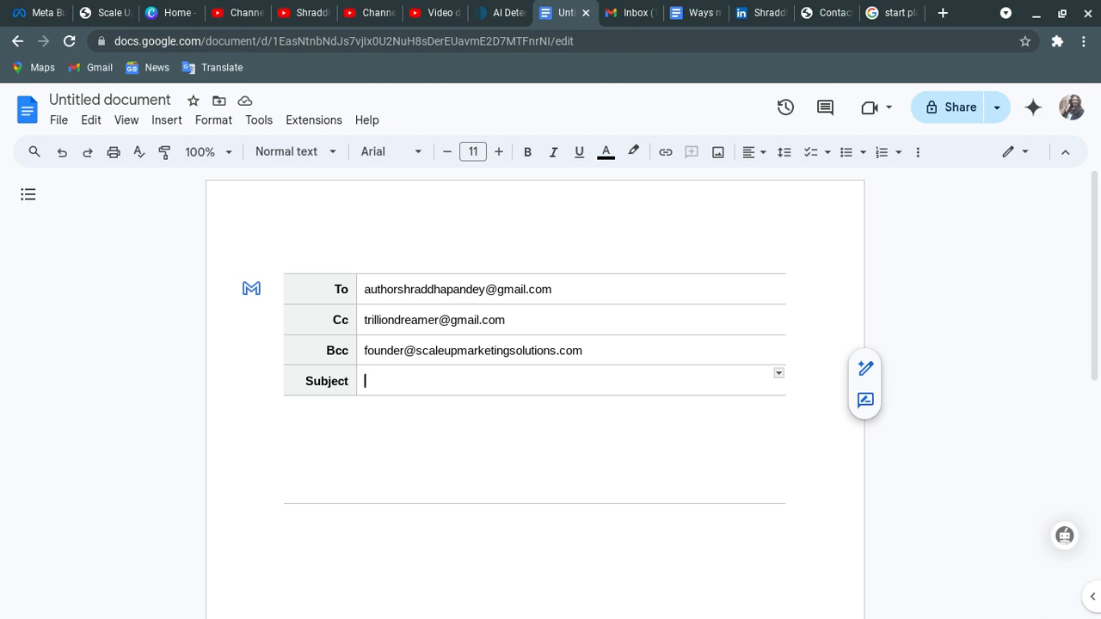
{"action": "type", "text": "Leave "}
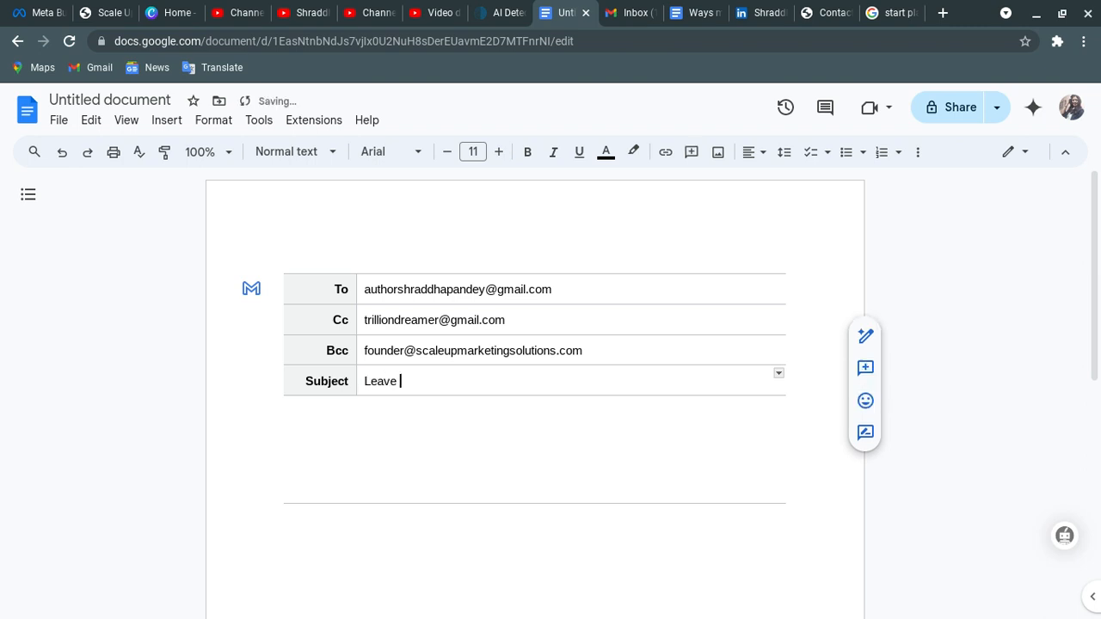
{"action": "type", "text": "Request to attend"}
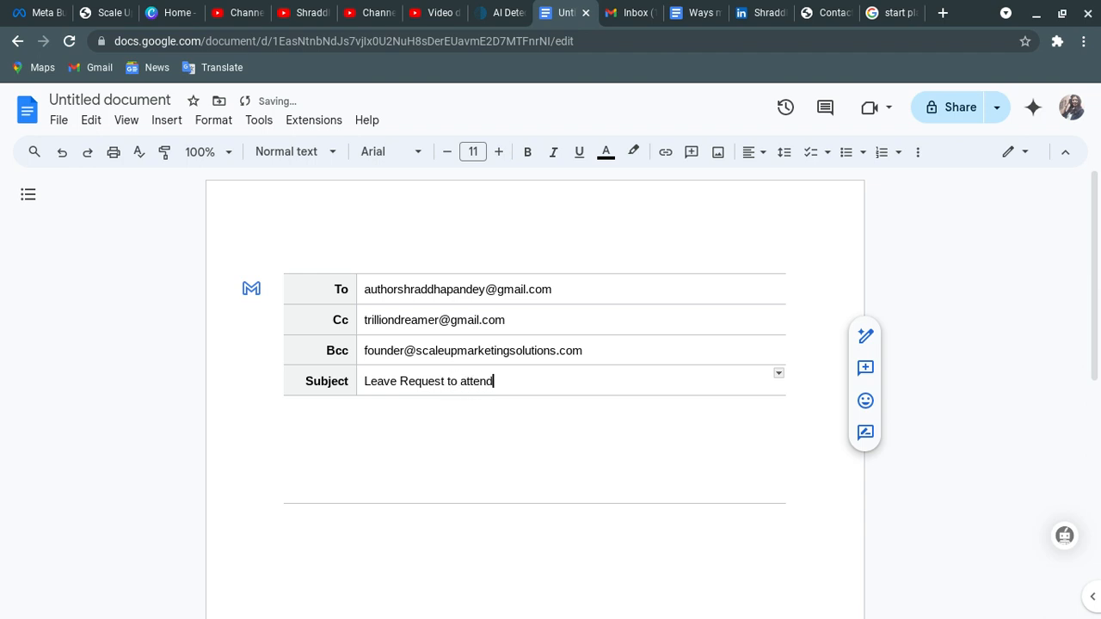
{"action": "type", "text": " a family wedding"}
{"action": "left_click", "coordinate": [294, 411]}
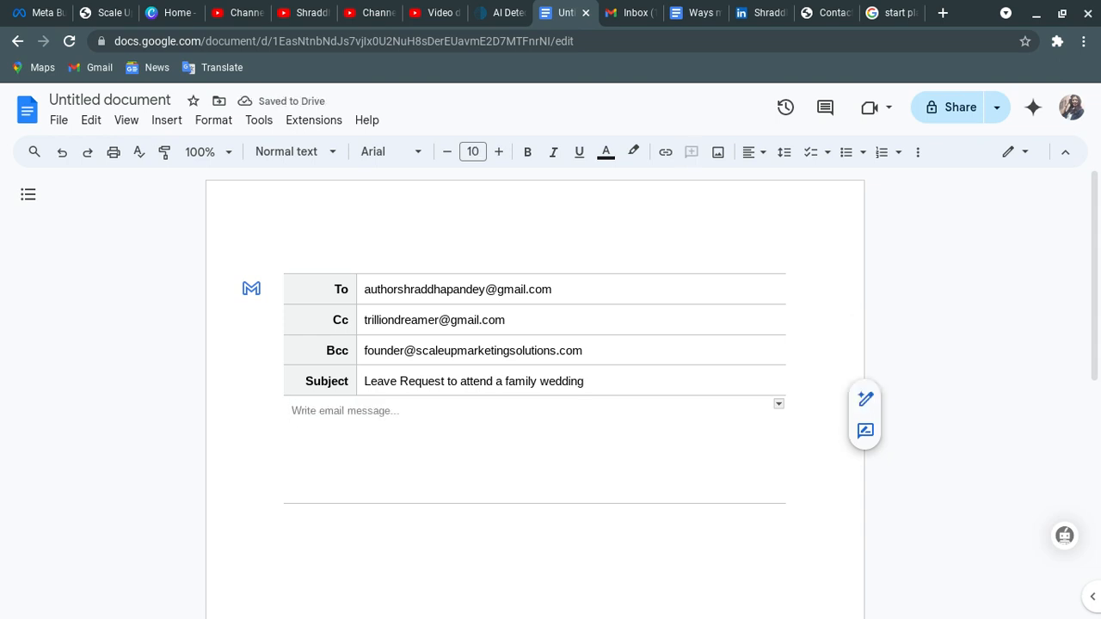
- Scroll down past the filled To, Cc, Bcc and subject rows
{"action": "scroll", "coordinate": [535, 387], "scroll_direction": "down", "scroll_amount": 1}
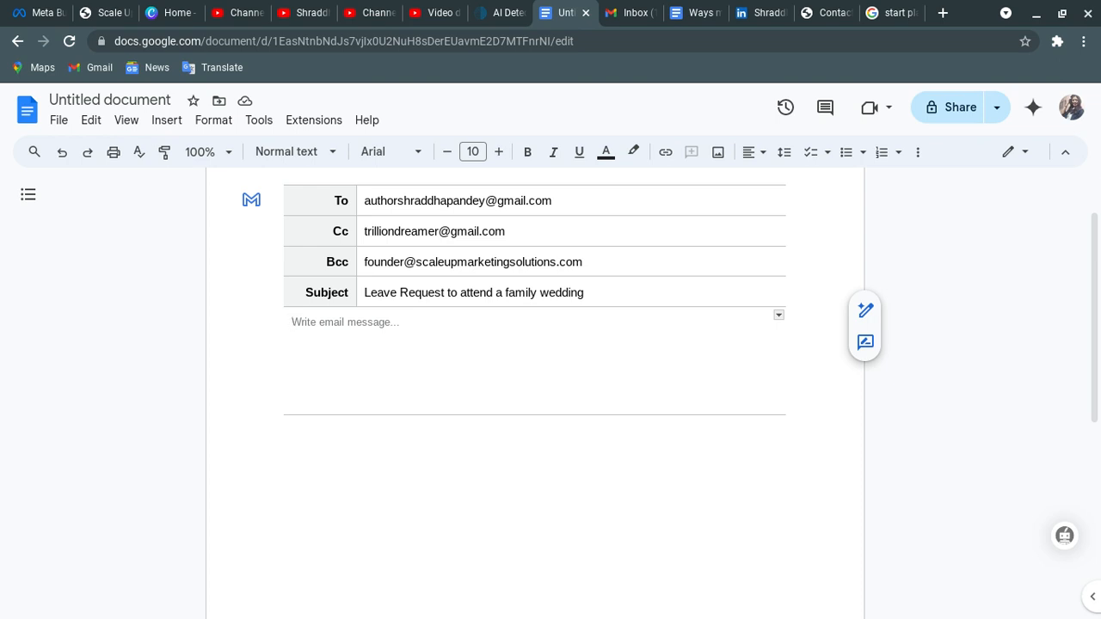
- Write the body 'Employee asking for Leave request for five days to attend a family wedding.'
{"action": "type", "text": "Le"}
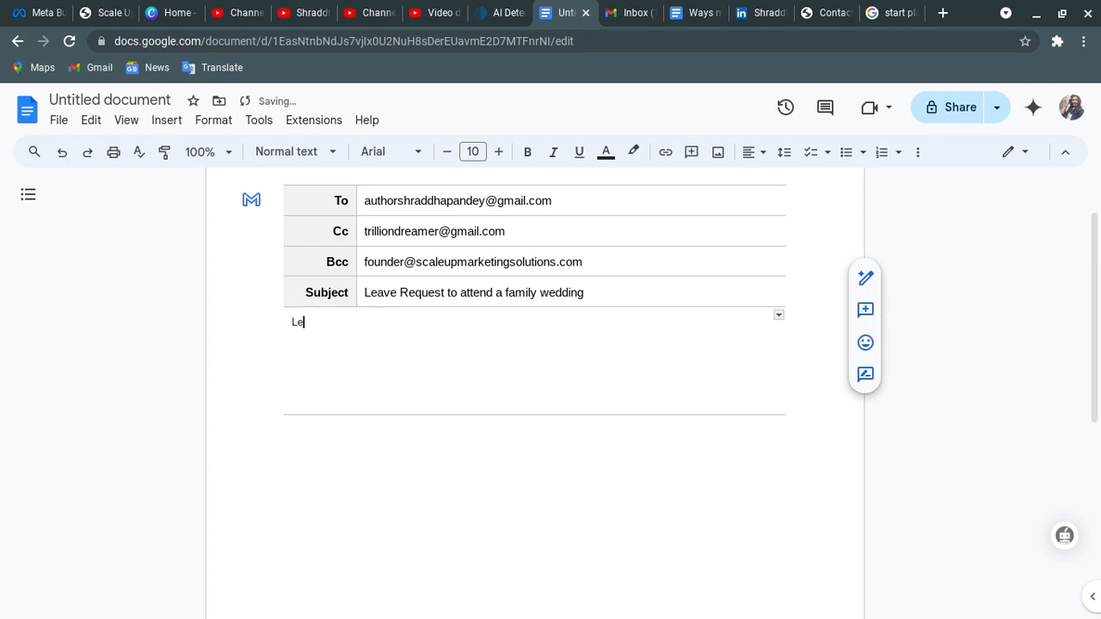
{"action": "type", "text": "ave request for five days"}
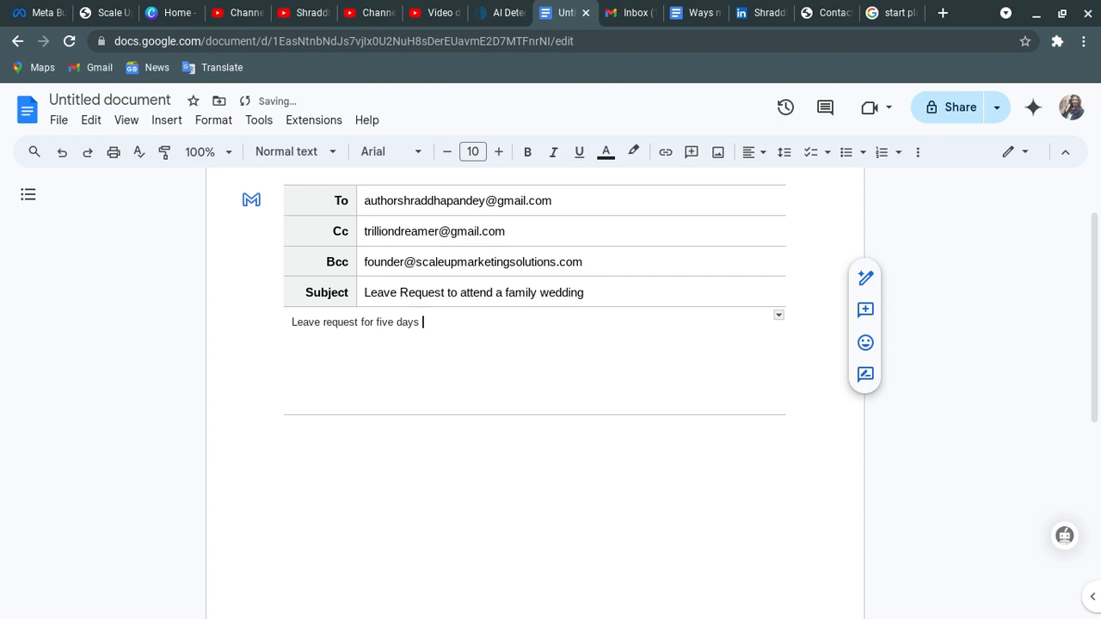
{"action": "key", "text": "Left"}
{"action": "key", "text": "Left"}
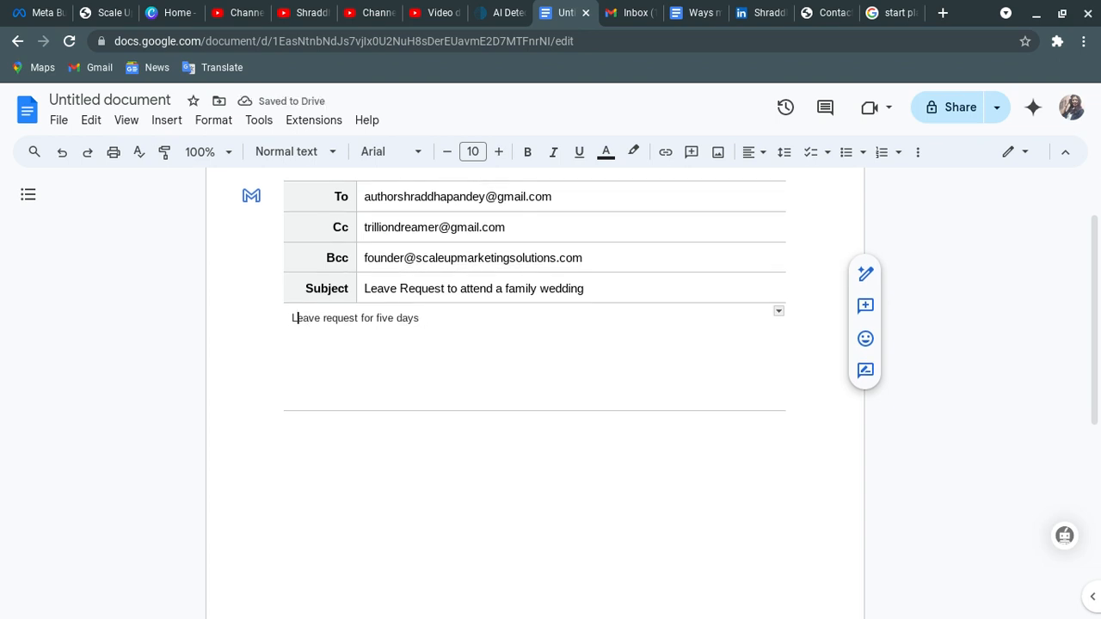
{"action": "scroll", "coordinate": [535, 345], "scroll_direction": "down", "scroll_amount": 1}
{"action": "left_click", "coordinate": [327, 303]}
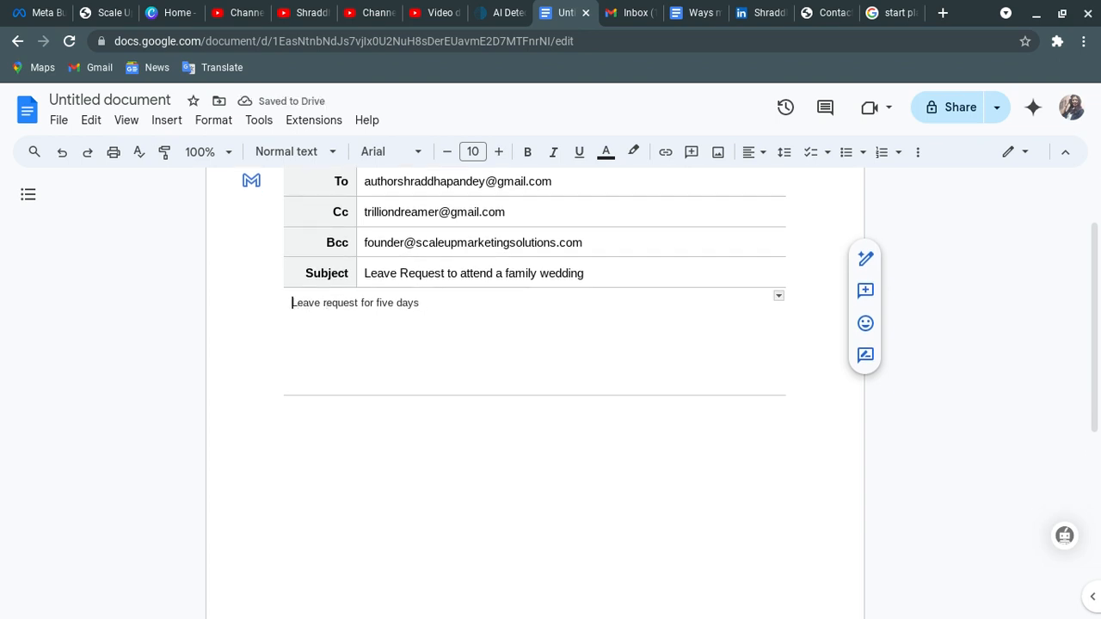
{"action": "type", "text": "Employee a"}
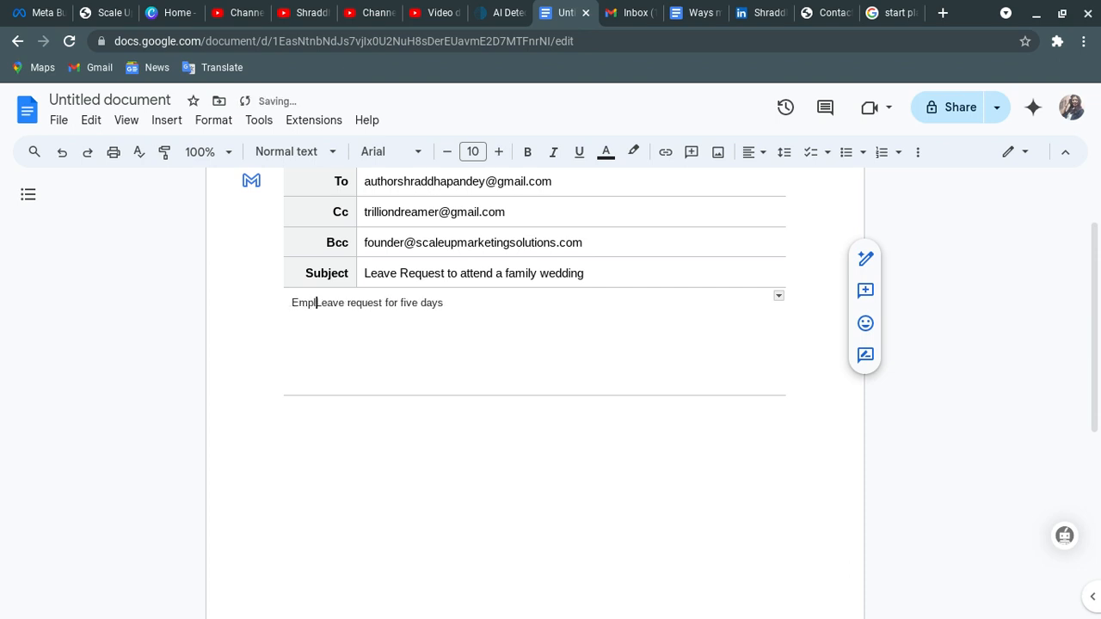
{"action": "type", "text": "sking "}
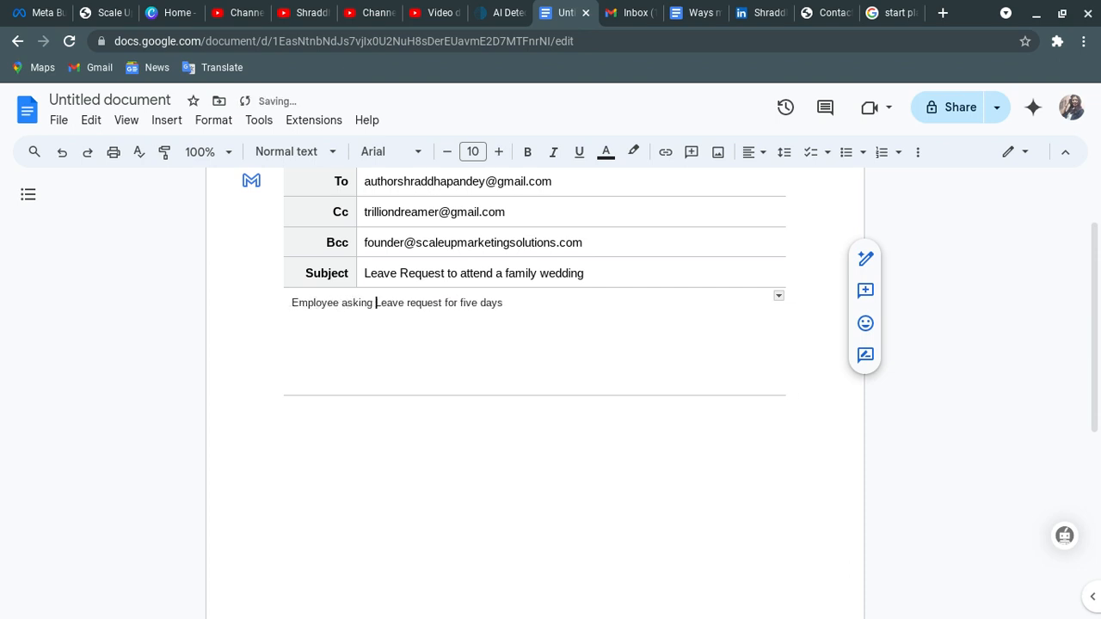
{"action": "type", "text": "for"}
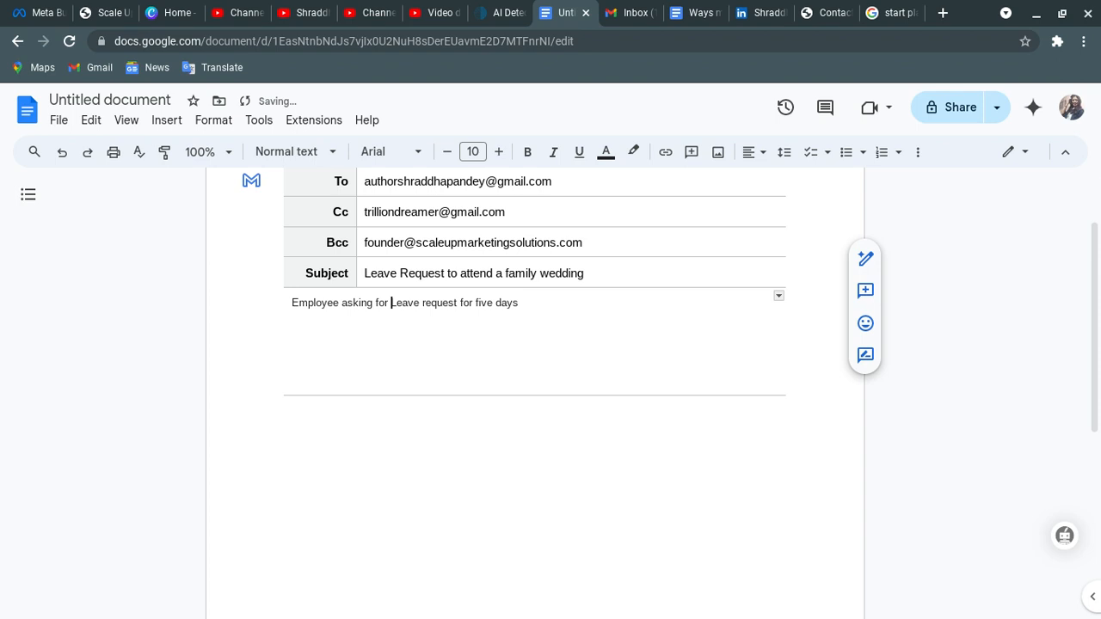
{"action": "left_click", "coordinate": [523, 303]}
{"action": "type", "text": "to attend a family weddin"}
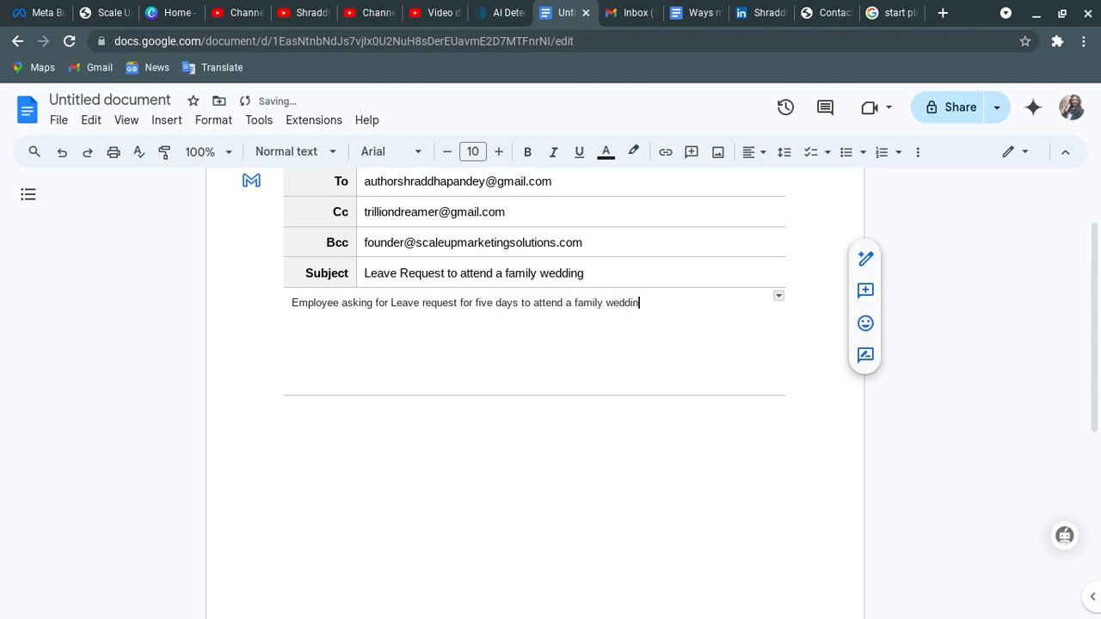
{"action": "type", "text": "g."}
- Add 'Marketing' to the start of the body sentence
{"action": "left_click", "coordinate": [292, 303]}
{"action": "type", "text": "Railway"}
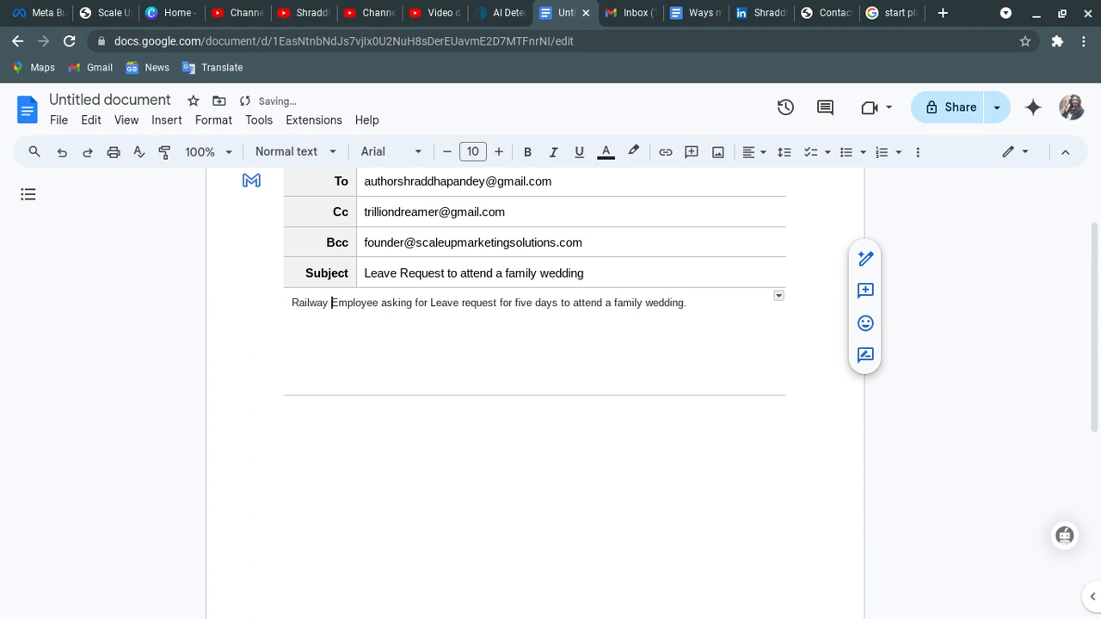
{"action": "key", "text": "BackSpace"}
{"action": "key", "text": "BackSpace"}
{"action": "key", "text": "BackSpace"}
{"action": "key", "text": "BackSpace"}
{"action": "key", "text": "BackSpace"}
{"action": "key", "text": "BackSpace"}
{"action": "key", "text": "BackSpace"}
{"action": "key", "text": "BackSpace"}
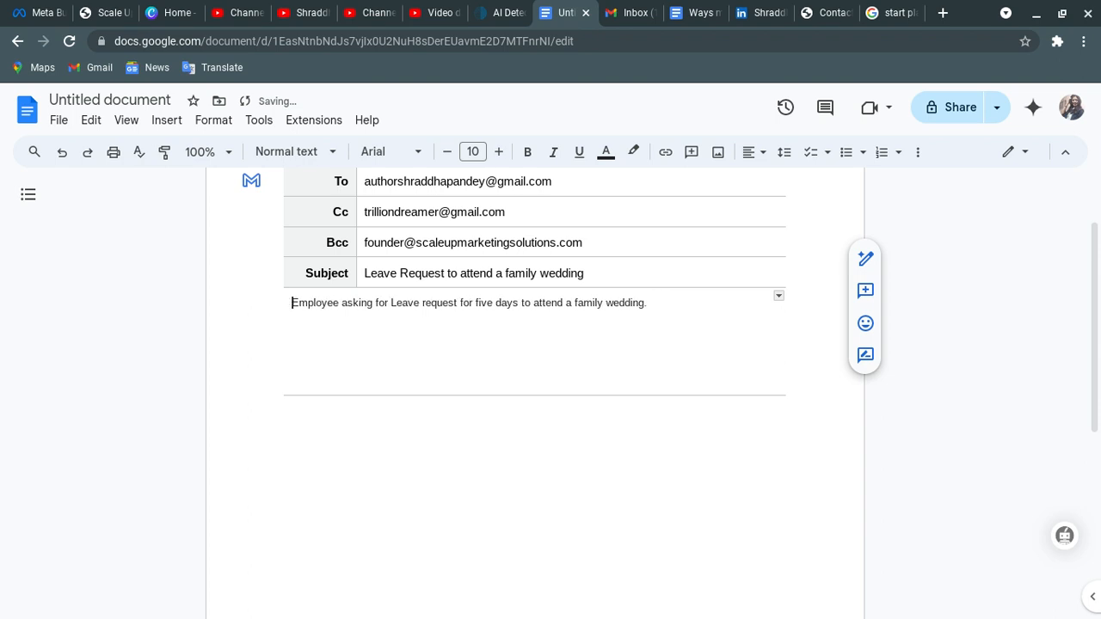
{"action": "type", "text": "Marketing"}
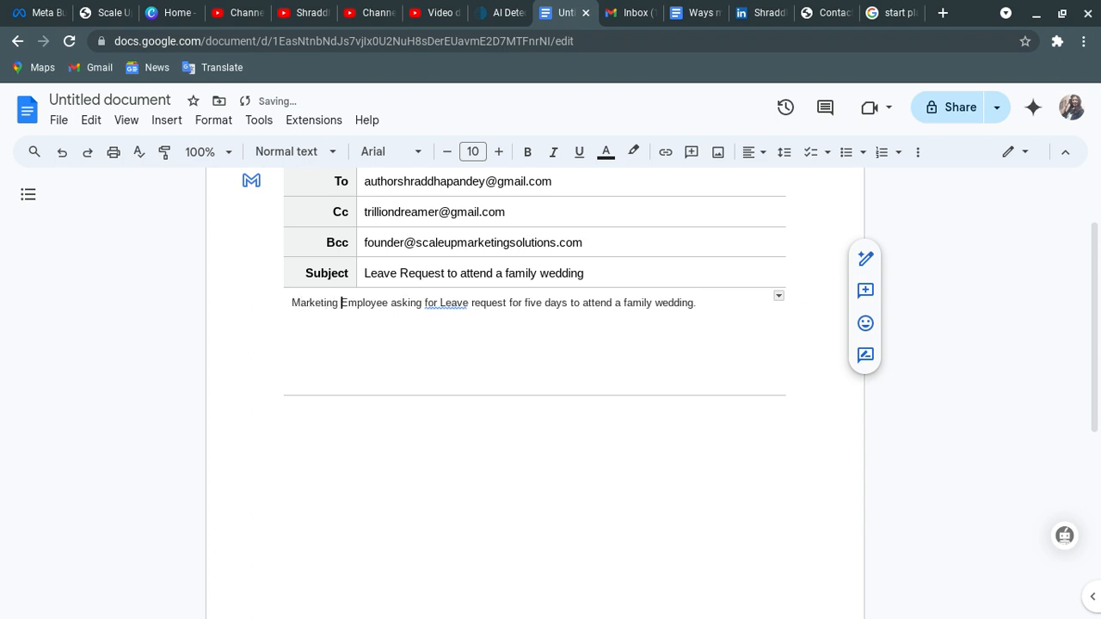
{"action": "left_click", "coordinate": [434, 303]}
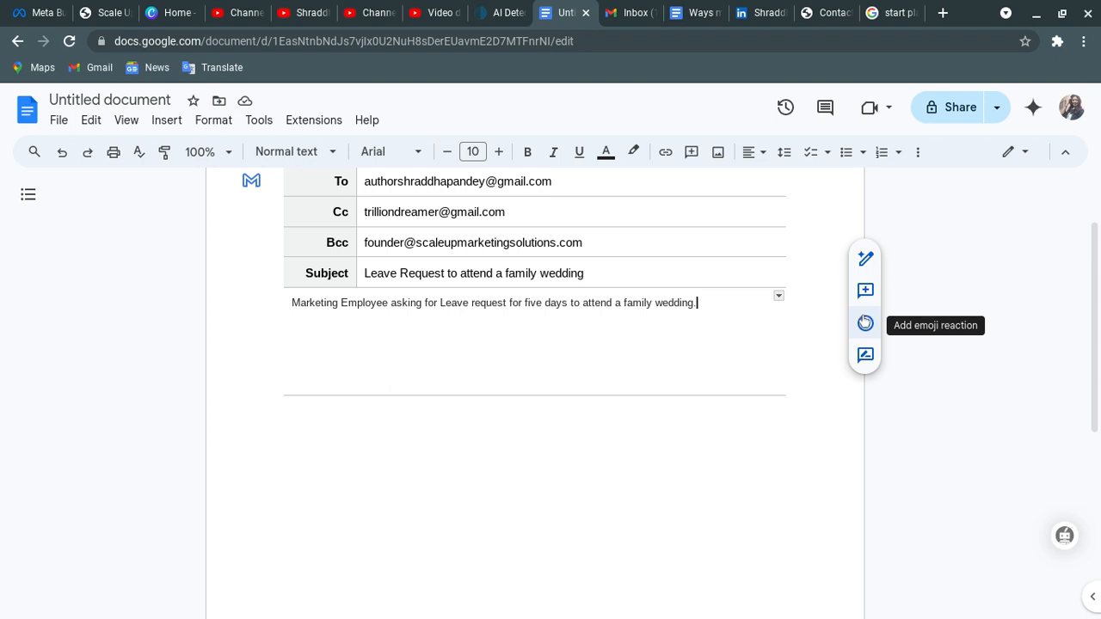
{"action": "left_click", "coordinate": [865, 261]}
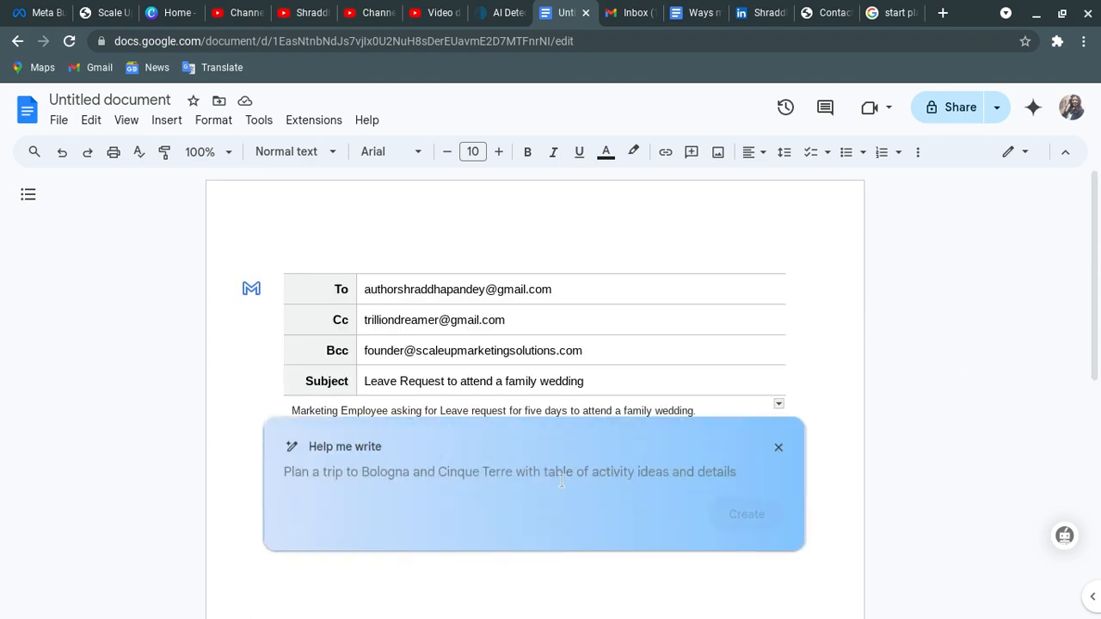
- Give the body sentence to Help me write as a custom prompt and insert the generated leave-request email
{"action": "left_click", "coordinate": [699, 411]}
{"action": "key", "text": "ctrl+a"}
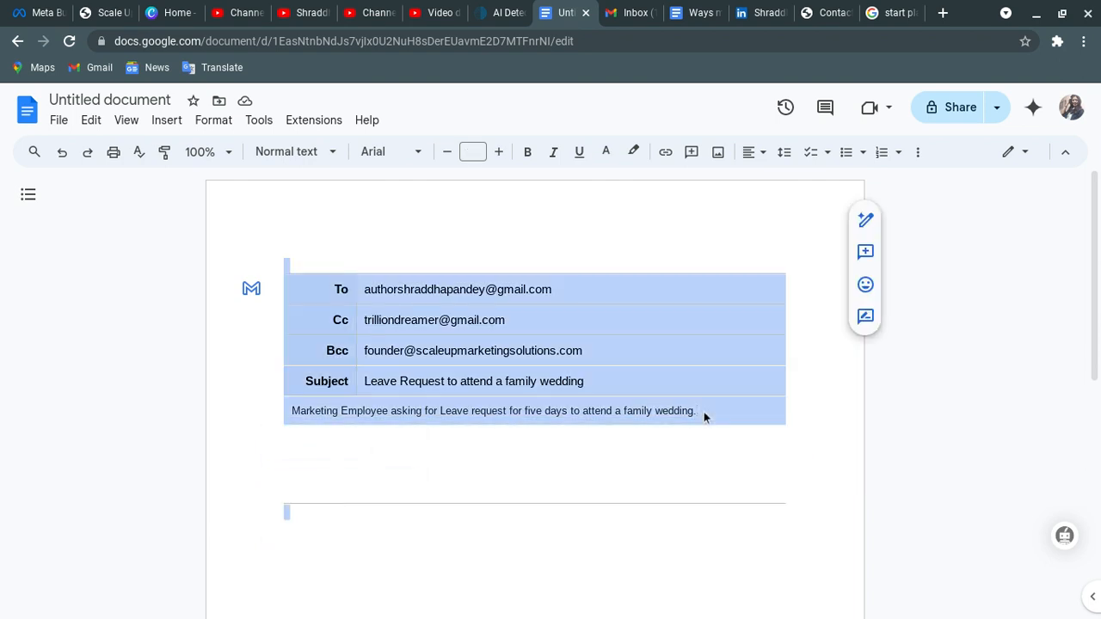
{"action": "left_click_drag", "start_coordinate": [703, 412], "coordinate": [292, 405]}
{"action": "key", "text": "ctrl+c"}
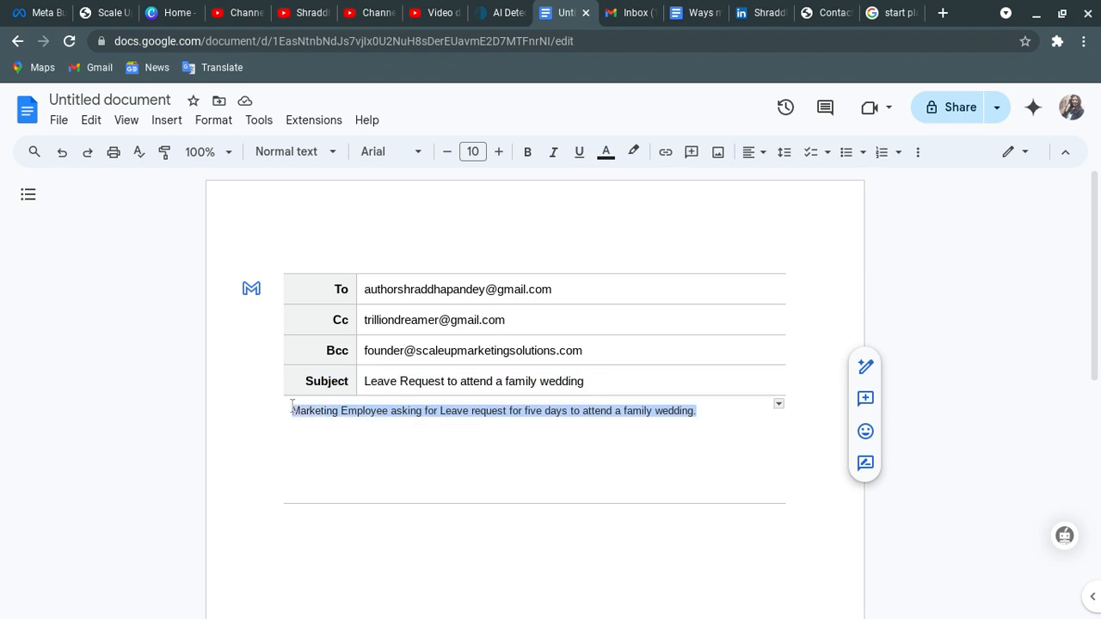
{"action": "left_click", "coordinate": [867, 367]}
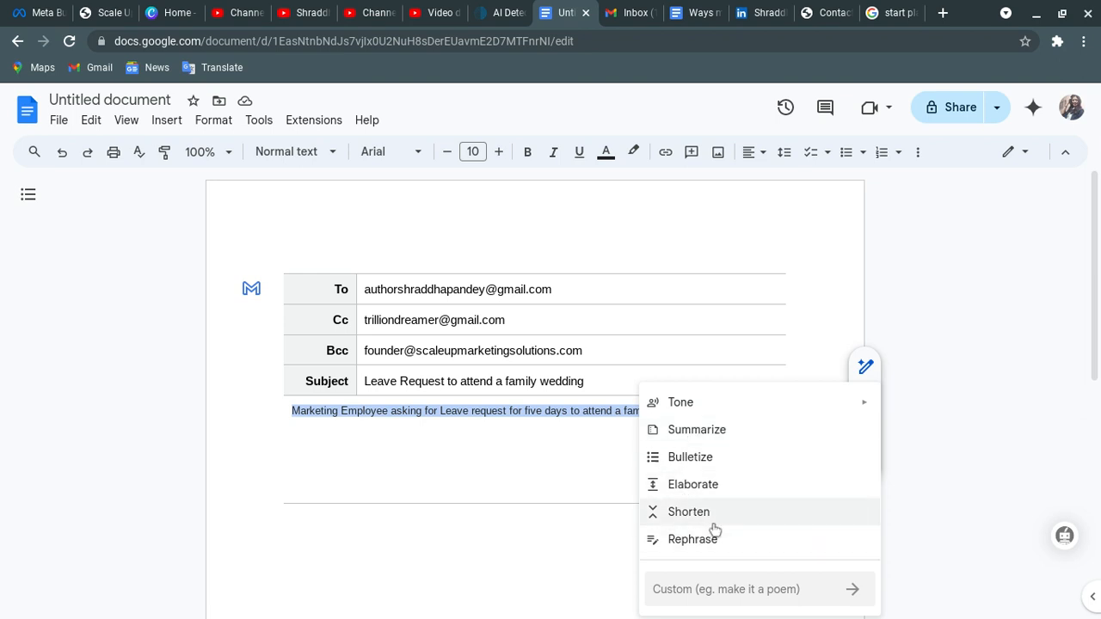
{"action": "left_click", "coordinate": [704, 589]}
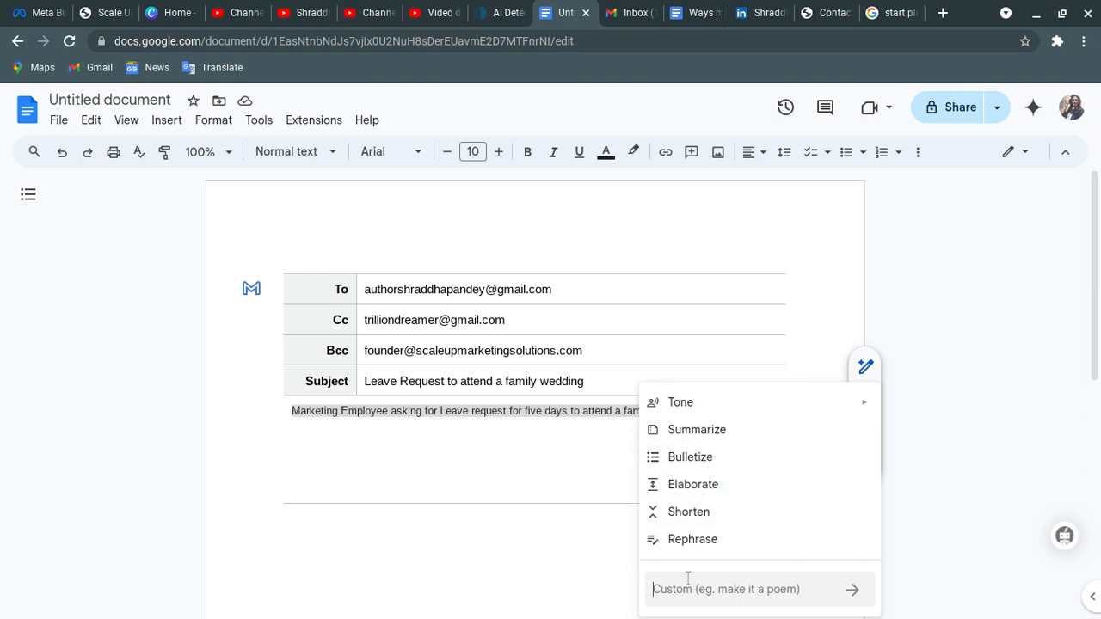
{"action": "key", "text": "ctrl+v"}
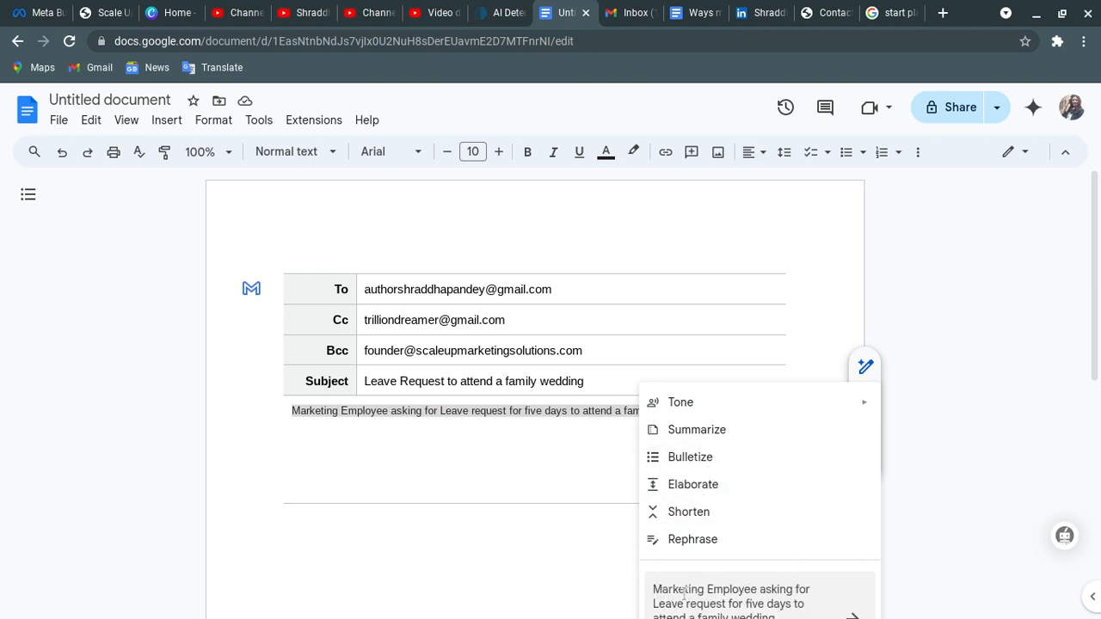
{"action": "key", "text": "Return"}
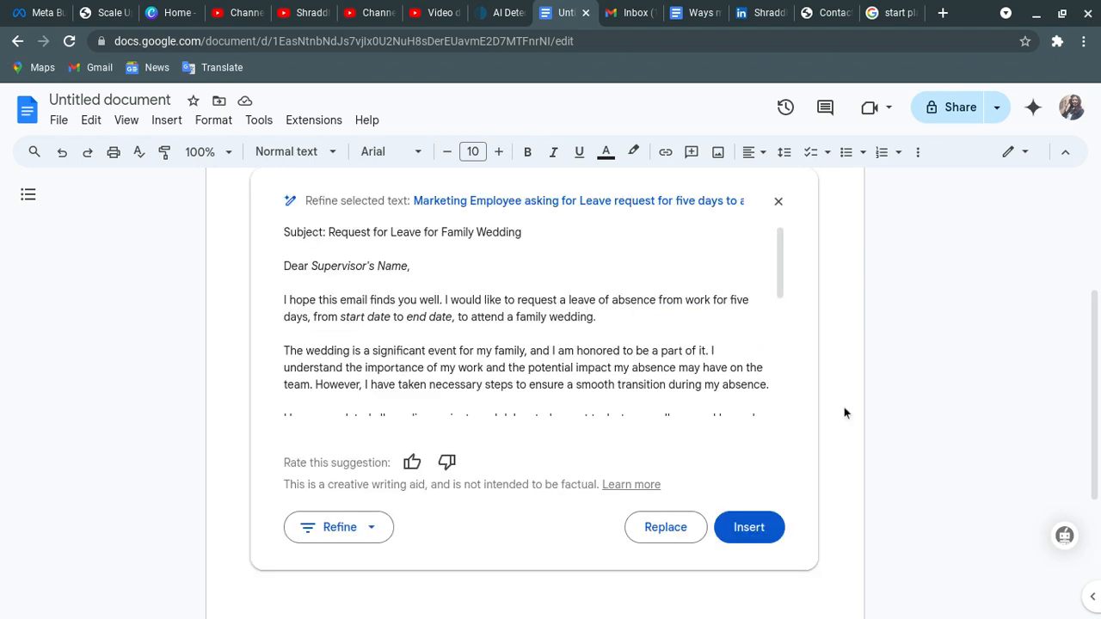
{"action": "left_click", "coordinate": [745, 530]}
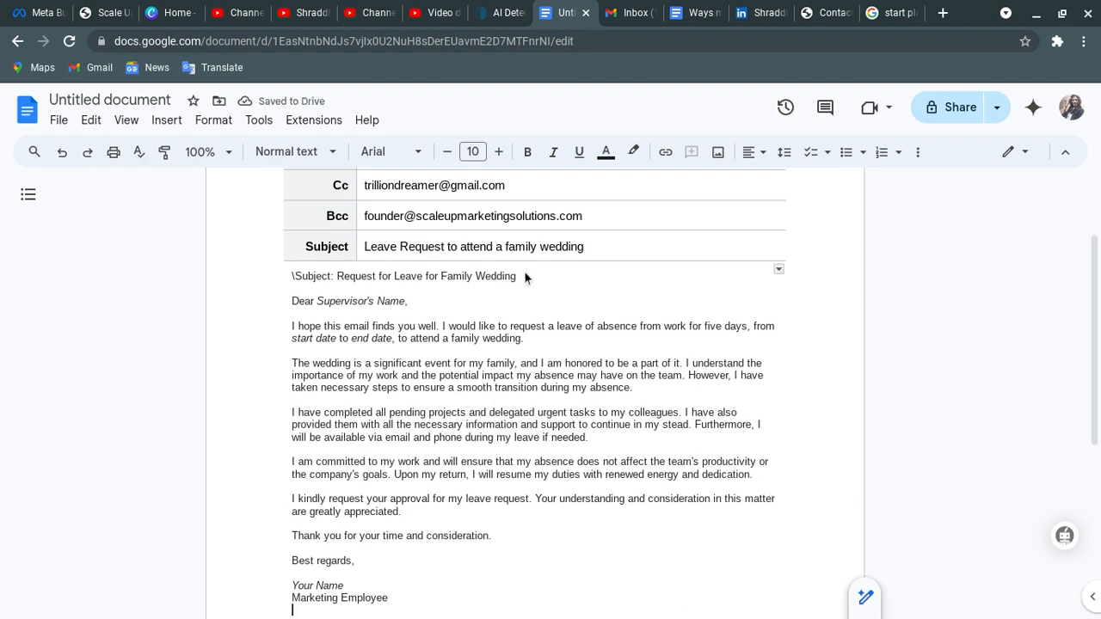
- Cut the AI-generated subject line out of the email body
{"action": "left_click_drag", "start_coordinate": [521, 276], "coordinate": [341, 273]}
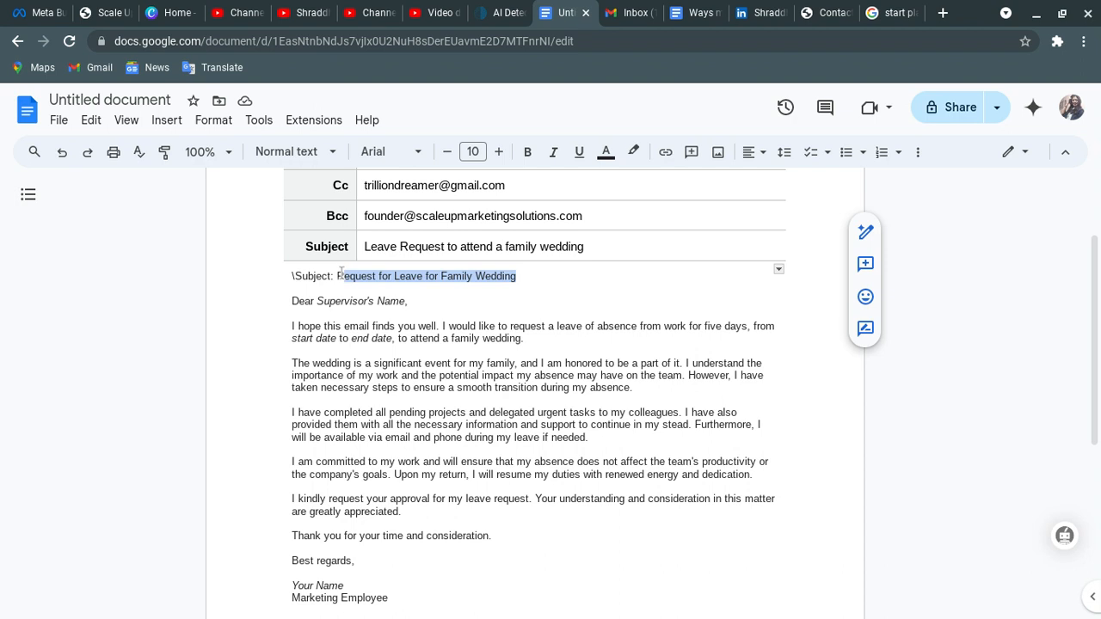
{"action": "left_click", "coordinate": [513, 276]}
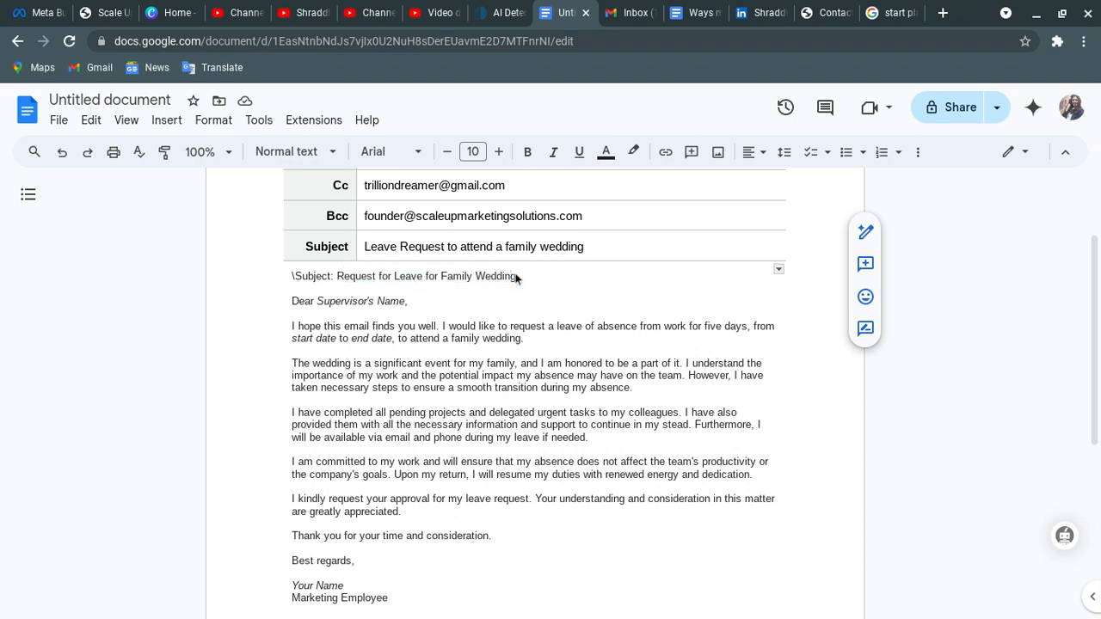
{"action": "left_click_drag", "start_coordinate": [507, 278], "coordinate": [249, 278]}
{"action": "key", "text": "ctrl+c"}
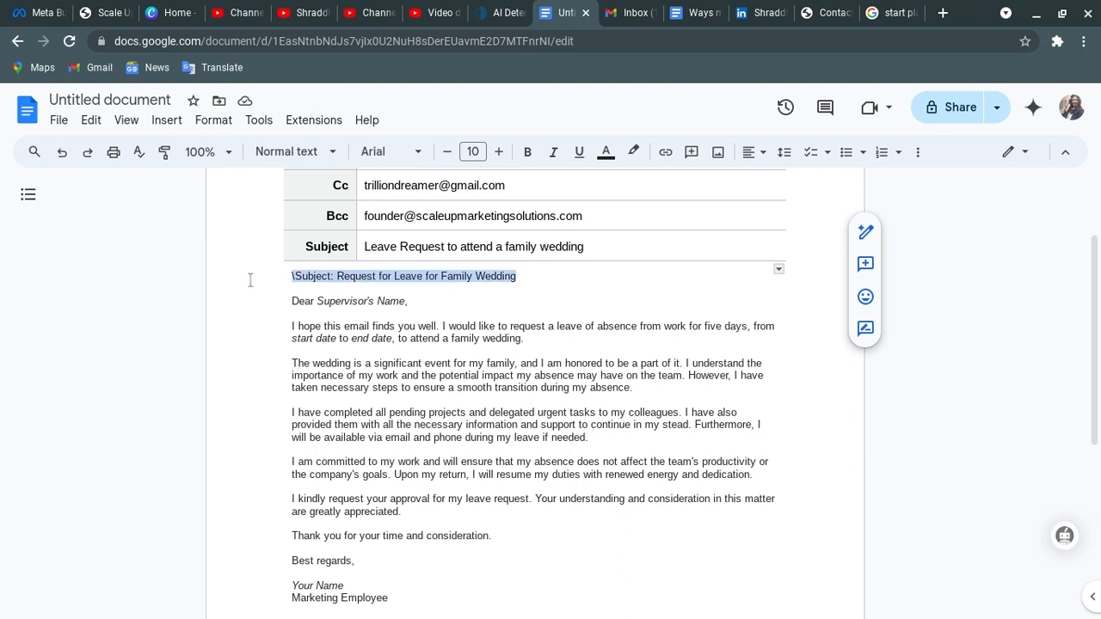
{"action": "key", "text": "BackSpace"}
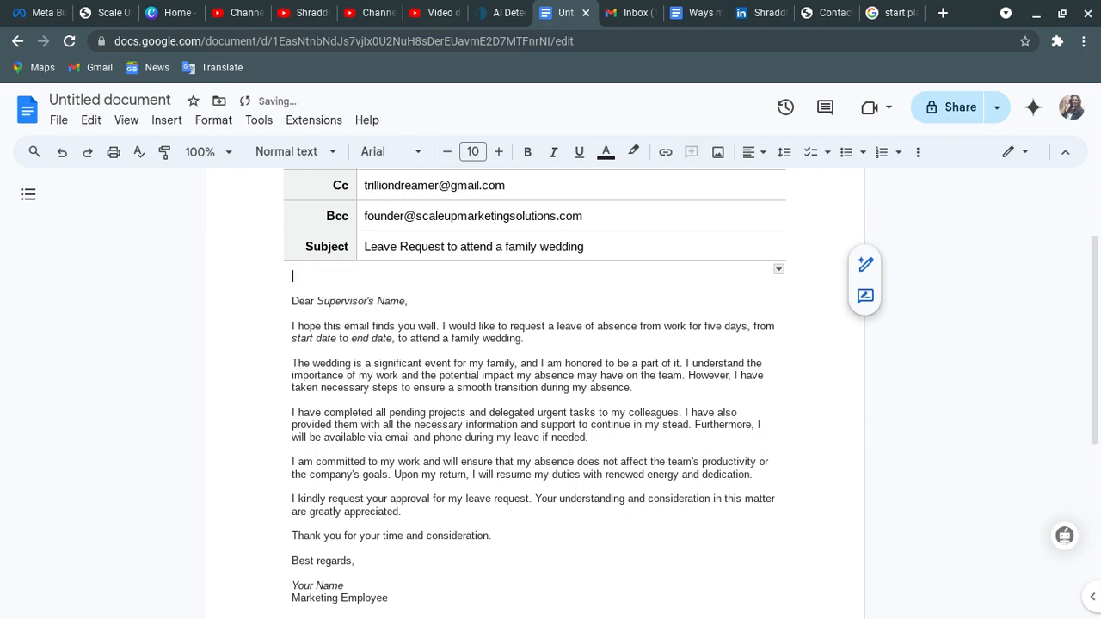
{"action": "key", "text": "Delete"}
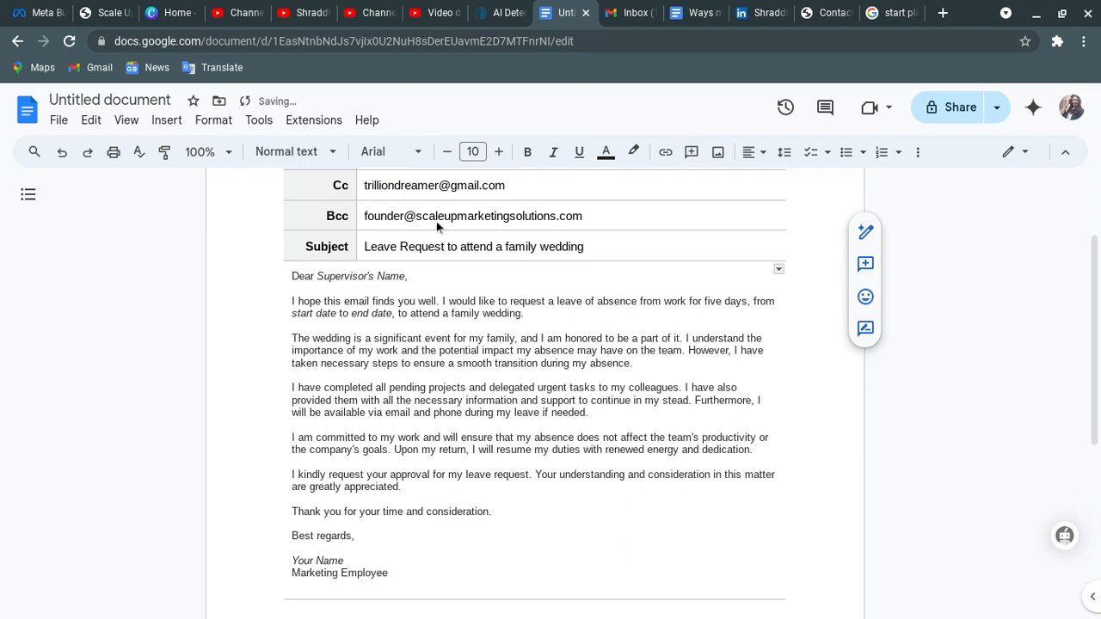
- Paste it into the Subject field so it reads 'Request for Leave for Family Wedding'
{"action": "left_click", "coordinate": [474, 247]}
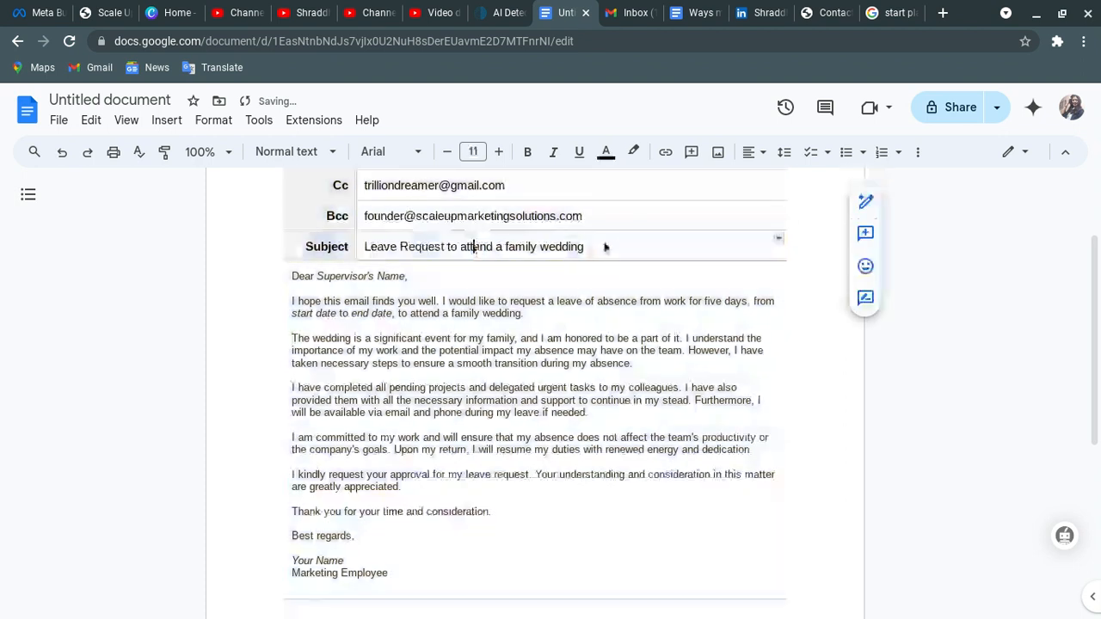
{"action": "left_click_drag", "start_coordinate": [610, 247], "coordinate": [361, 250]}
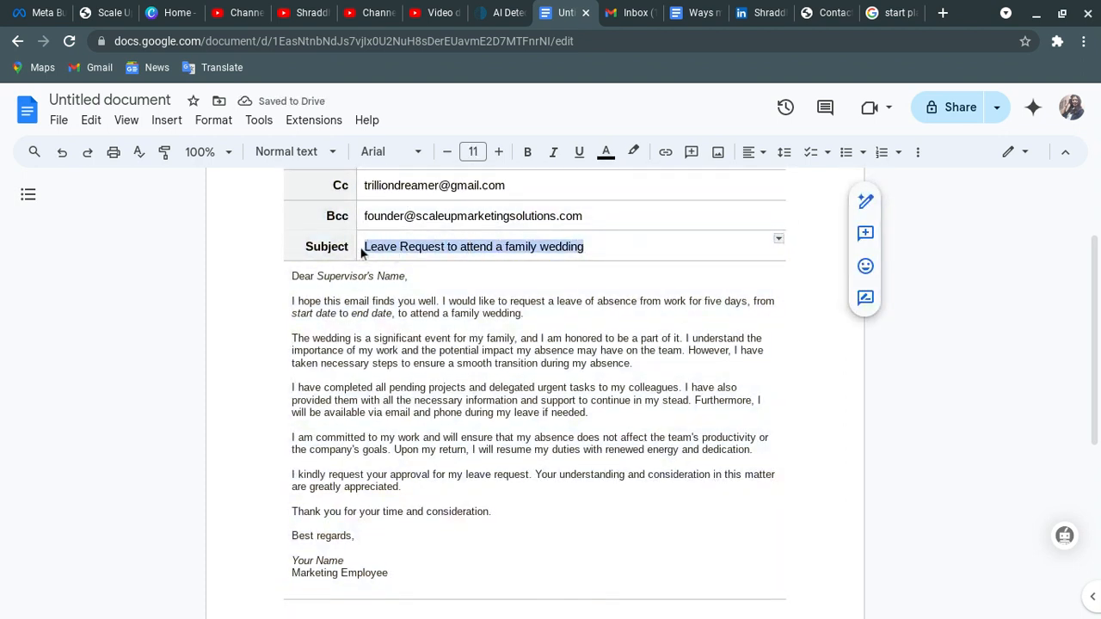
{"action": "key", "text": "ctrl+v"}
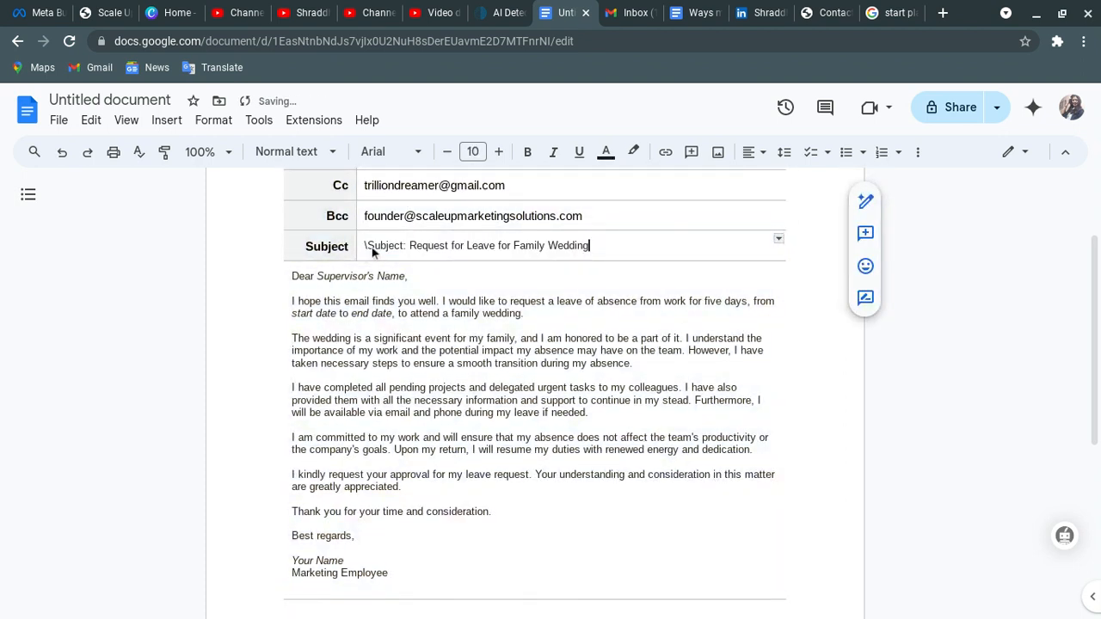
{"action": "left_click", "coordinate": [409, 247]}
{"action": "key", "text": "BackSpace"}
{"action": "key", "text": "BackSpace"}
{"action": "key", "text": "BackSpace"}
{"action": "key", "text": "BackSpace"}
{"action": "key", "text": "BackSpace"}
{"action": "key", "text": "BackSpace"}
{"action": "key", "text": "BackSpace"}
{"action": "key", "text": "BackSpace"}
{"action": "key", "text": "BackSpace"}
{"action": "key", "text": "BackSpace"}
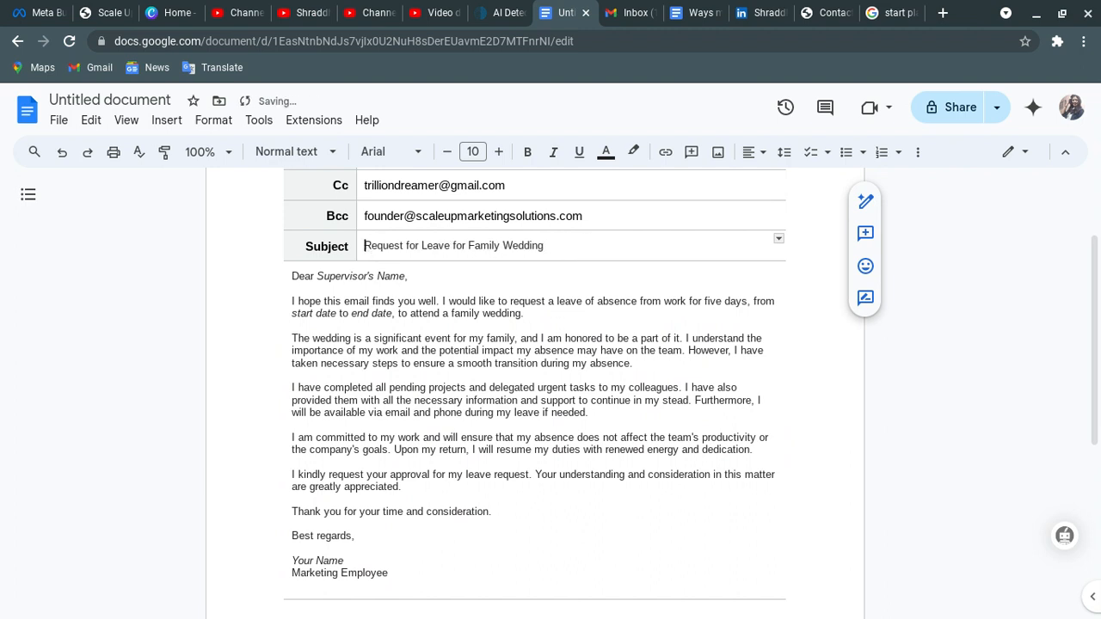
{"action": "left_click", "coordinate": [408, 273]}
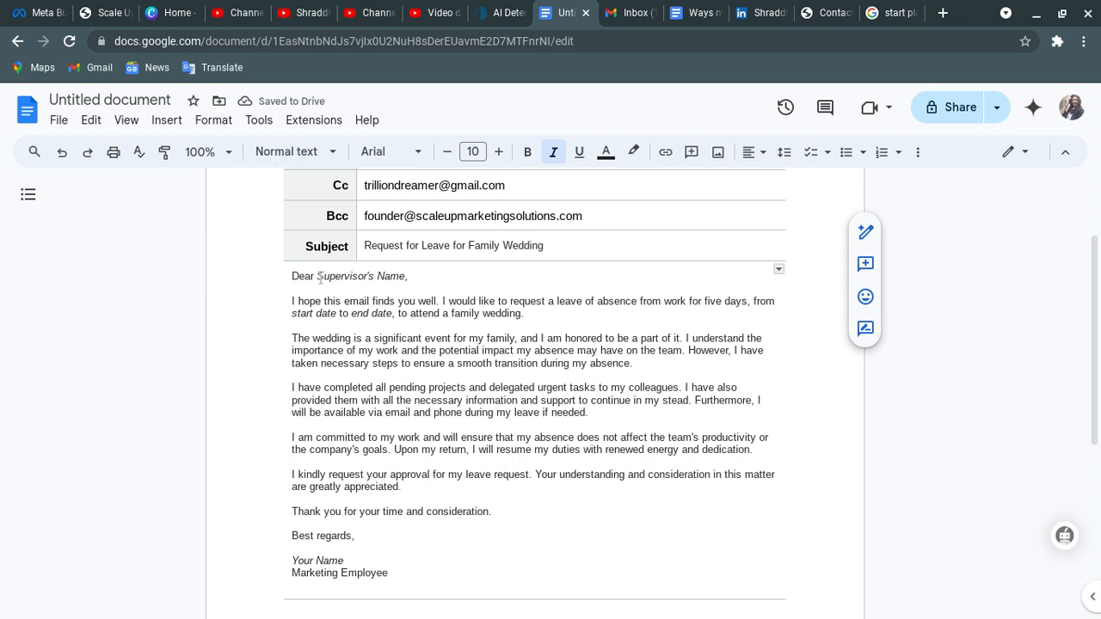
- Replace 'Supervisor's Name' in the greeting so it reads 'Dear Mam/Sir,'
{"action": "left_click_drag", "start_coordinate": [318, 277], "coordinate": [402, 282]}
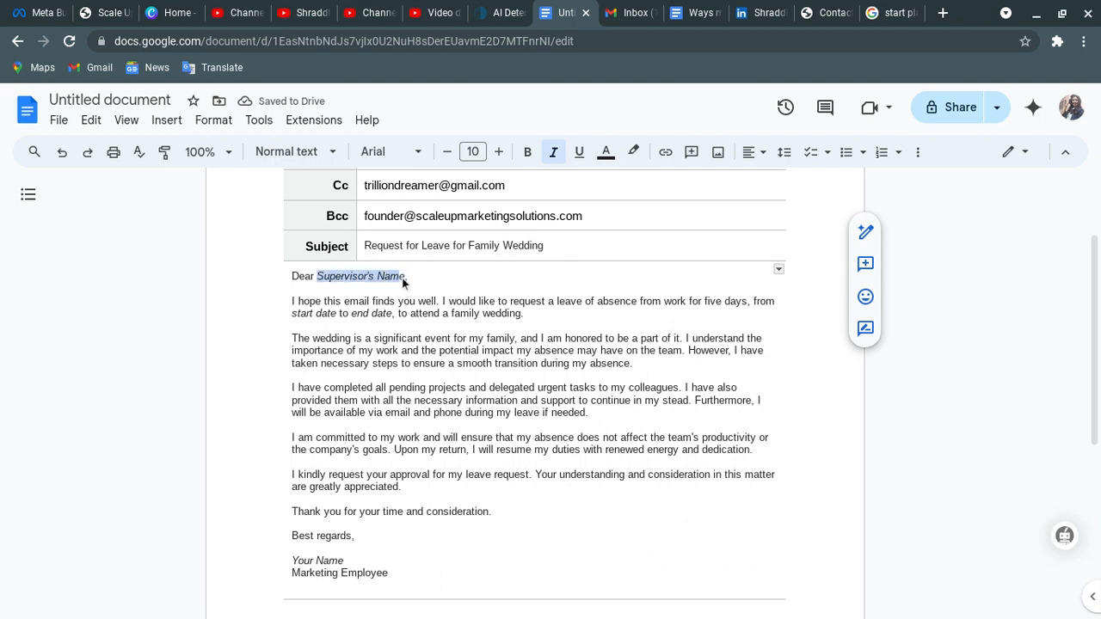
{"action": "type", "text": "Shraddha"}
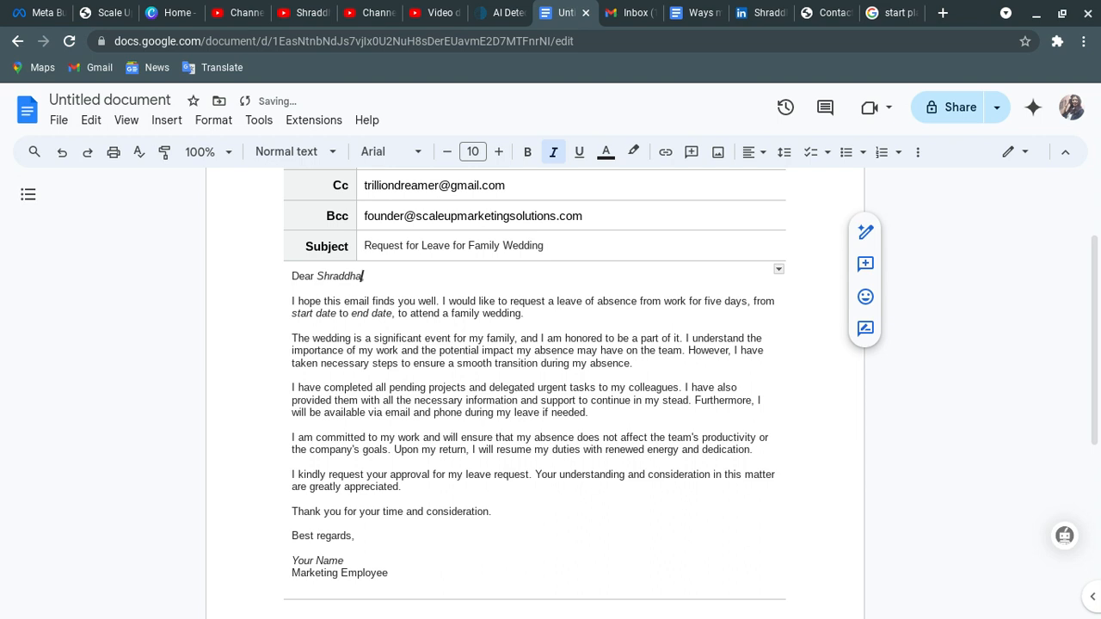
{"action": "key", "text": "BackSpace"}
{"action": "key", "text": "BackSpace"}
{"action": "key", "text": "BackSpace"}
{"action": "key", "text": "BackSpace"}
{"action": "key", "text": "BackSpace"}
{"action": "key", "text": "BackSpace"}
{"action": "key", "text": "BackSpace"}
{"action": "key", "text": "BackSpace"}
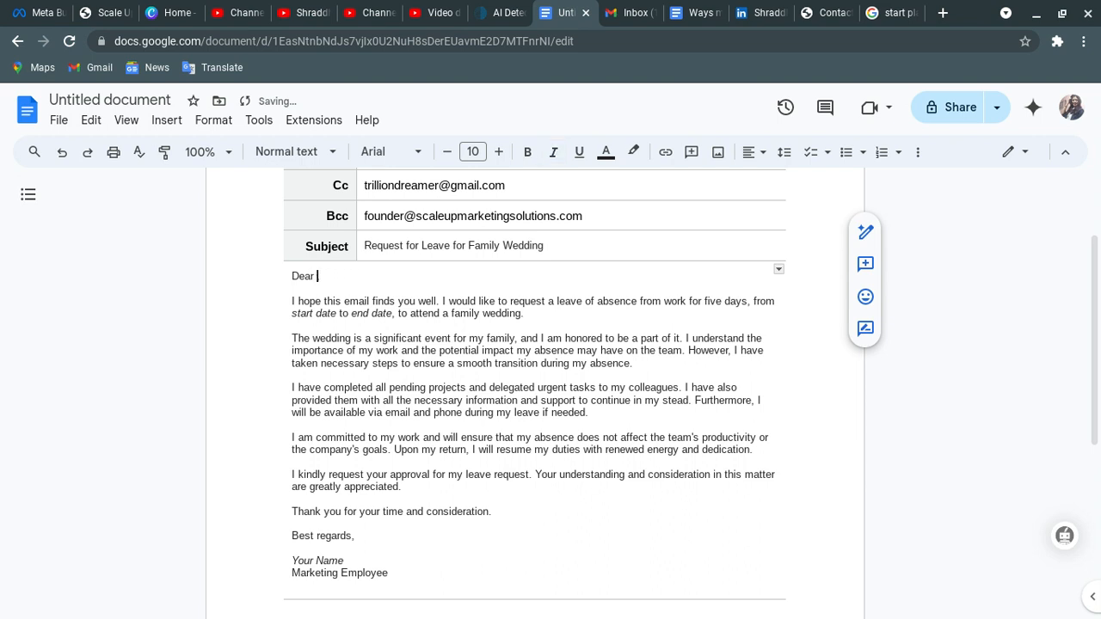
{"action": "type", "text": "Mam/Sir,"}
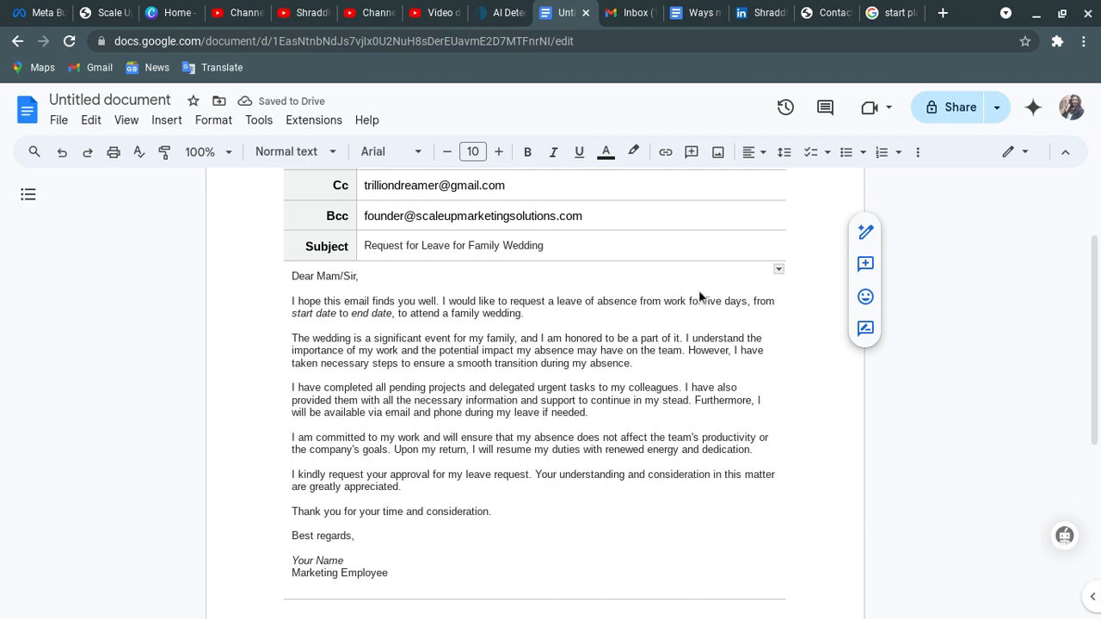
{"action": "left_click_drag", "start_coordinate": [709, 294], "coordinate": [726, 301]}
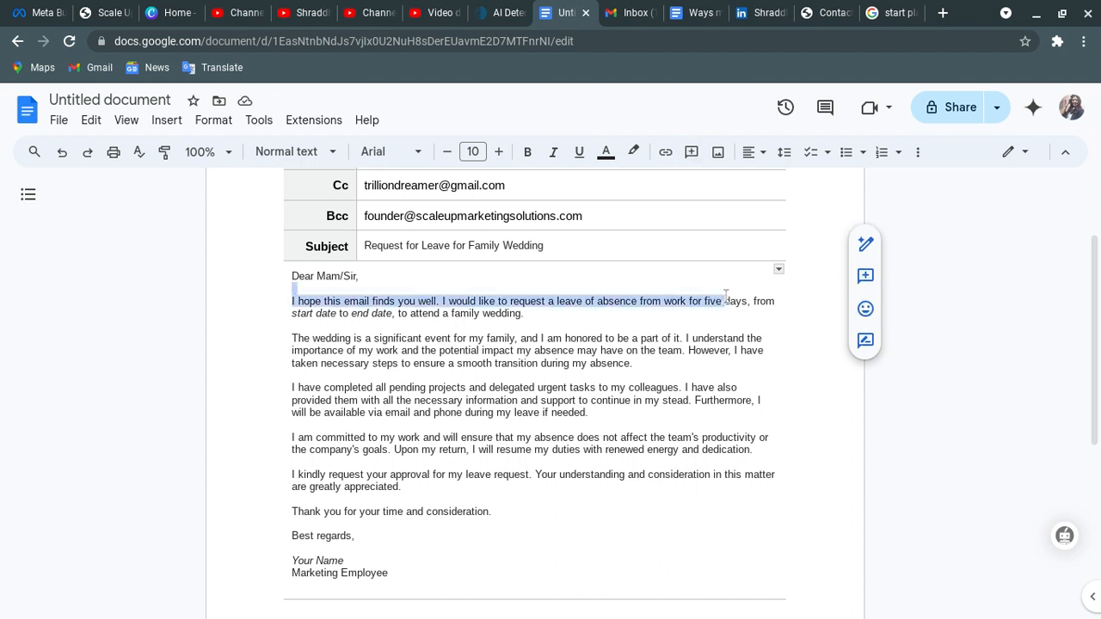
{"action": "left_click", "coordinate": [537, 359]}
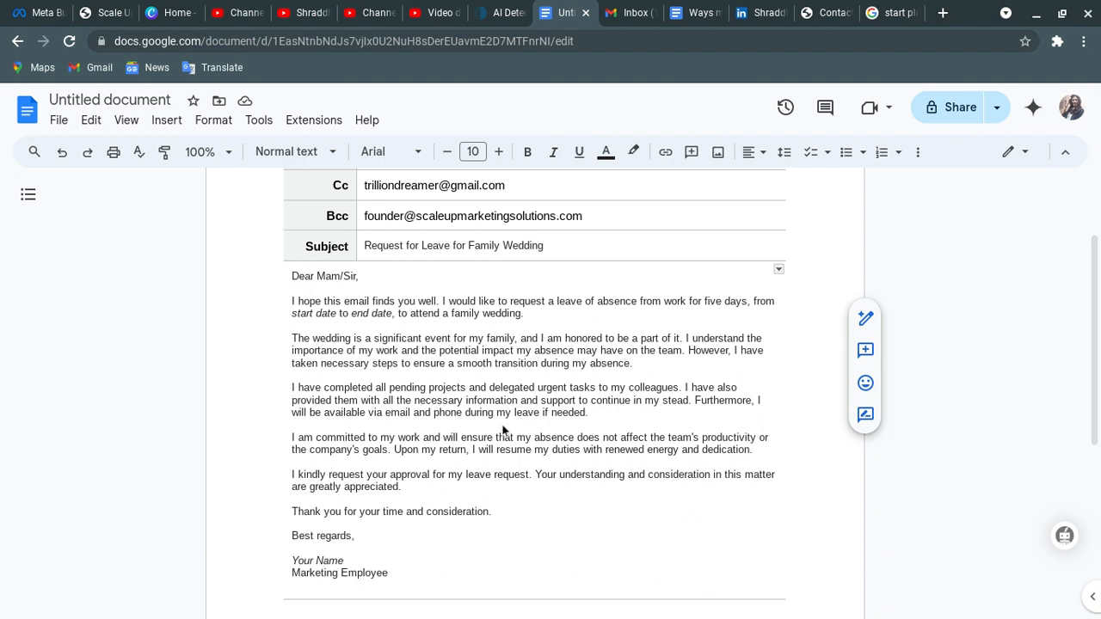
{"action": "left_click", "coordinate": [292, 440]}
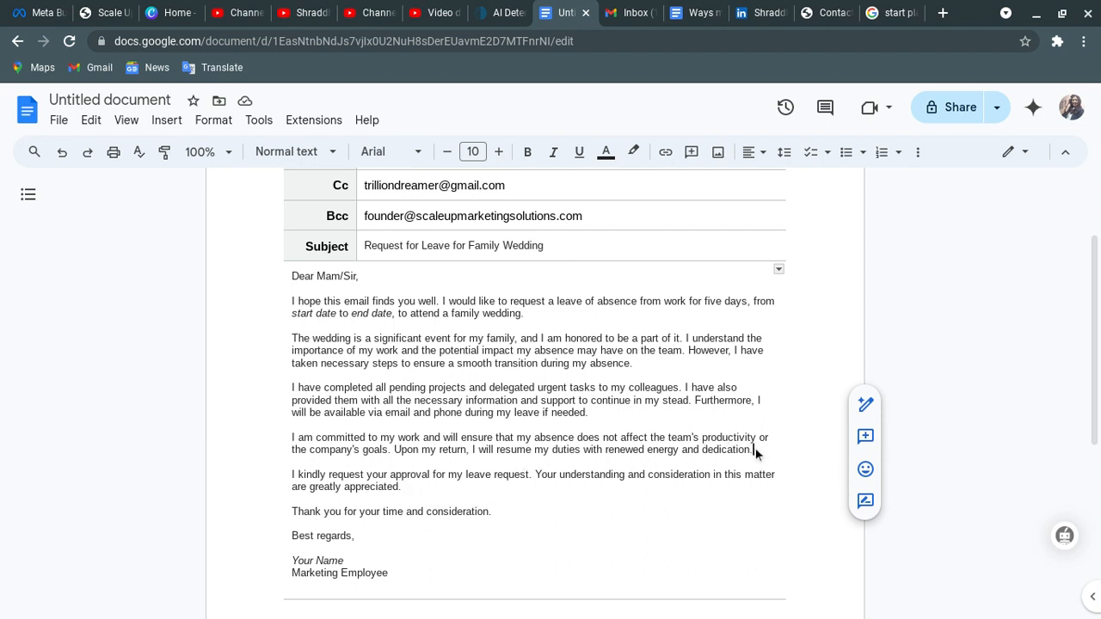
{"action": "left_click_drag", "start_coordinate": [754, 451], "coordinate": [281, 443]}
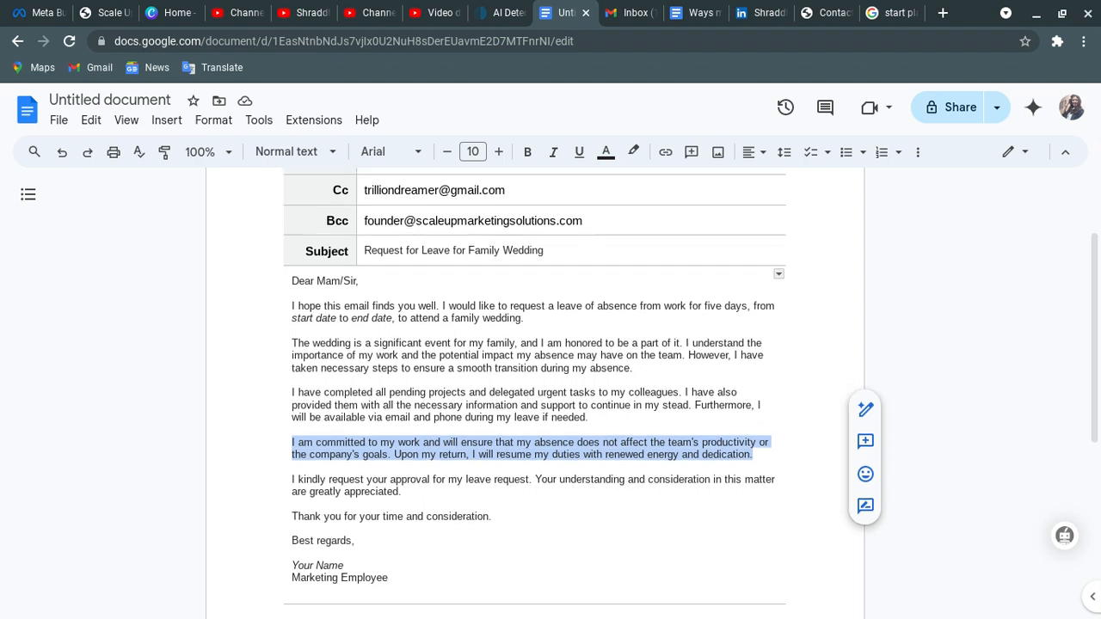
{"action": "scroll", "coordinate": [535, 387], "scroll_direction": "up", "scroll_amount": 3}
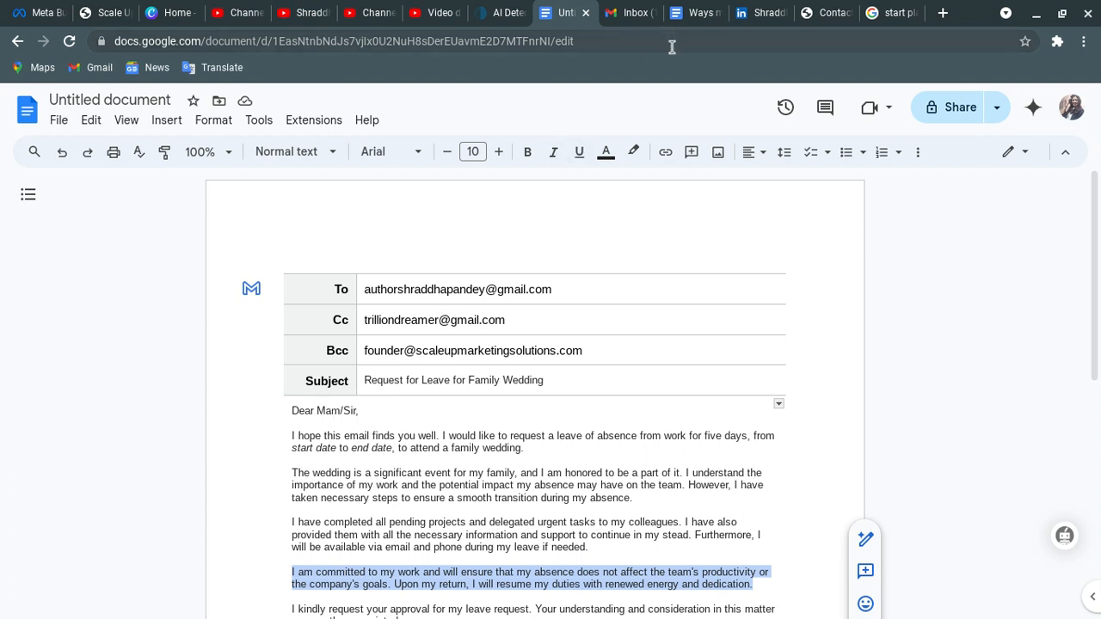
{"action": "left_click", "coordinate": [341, 447]}
{"action": "left_click", "coordinate": [480, 290]}
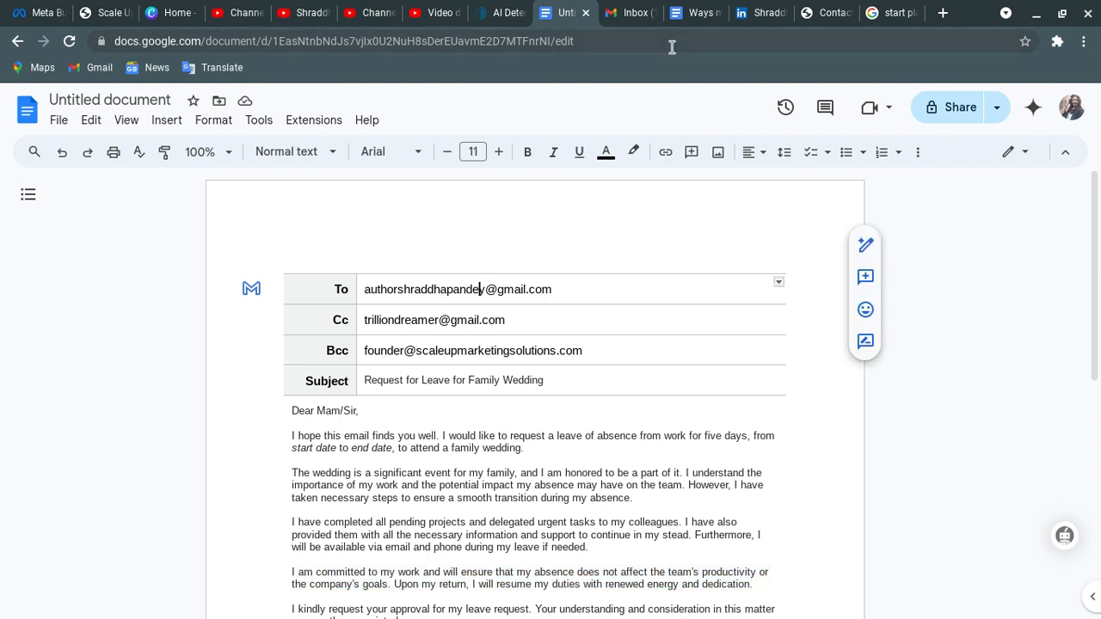
- Create a Gmail draft from the template, close the duplicate, and maximize the compose window
{"action": "left_click", "coordinate": [251, 292]}
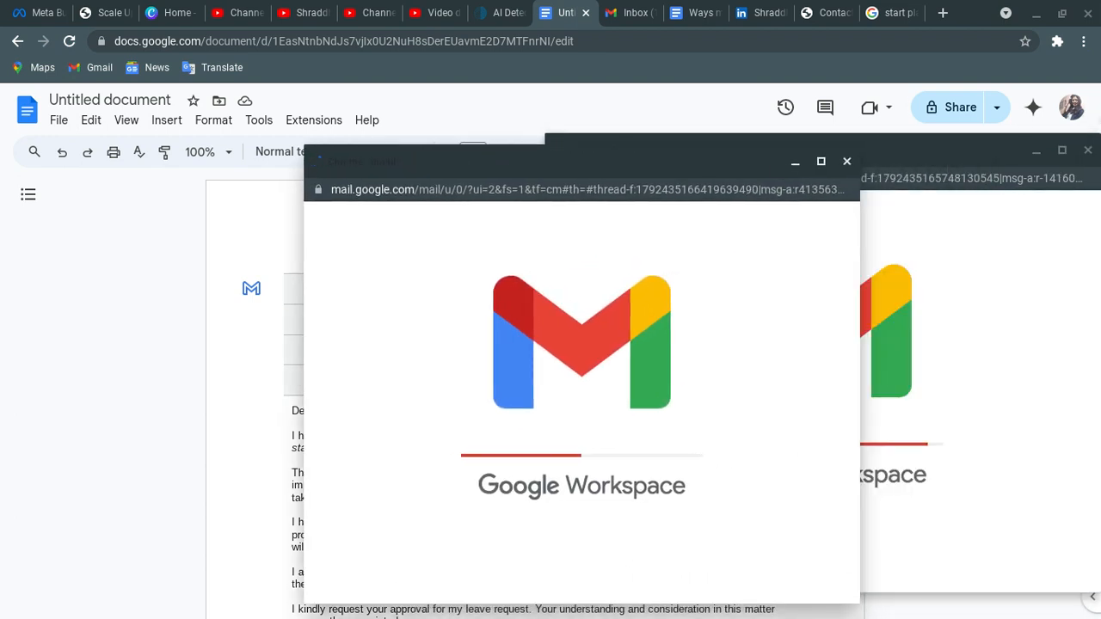
{"action": "left_click", "coordinate": [1088, 150]}
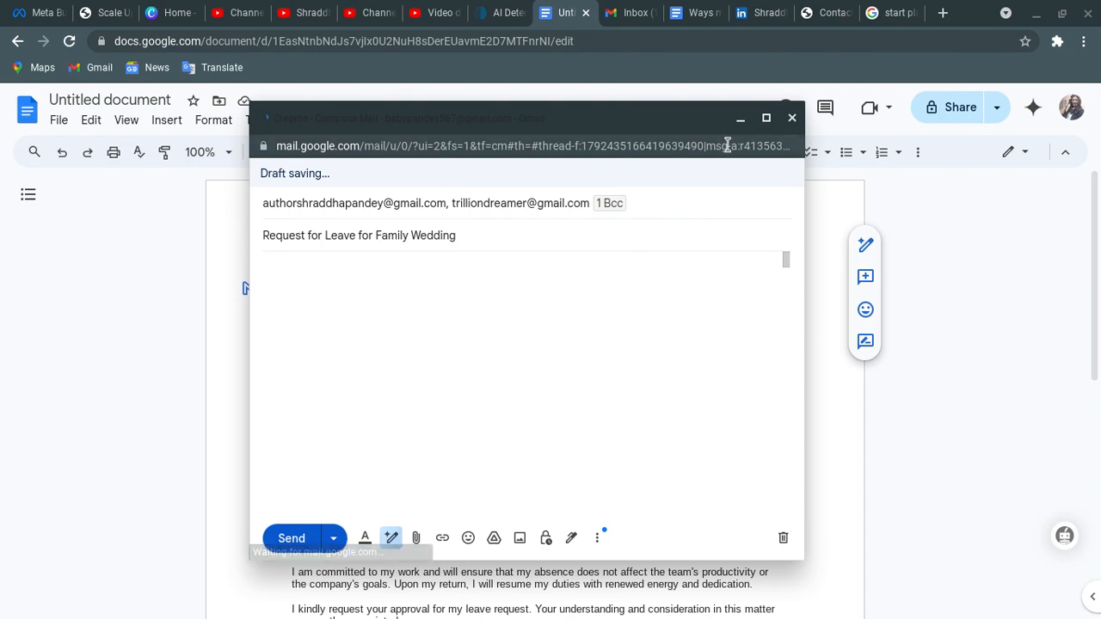
{"action": "left_click", "coordinate": [767, 120]}
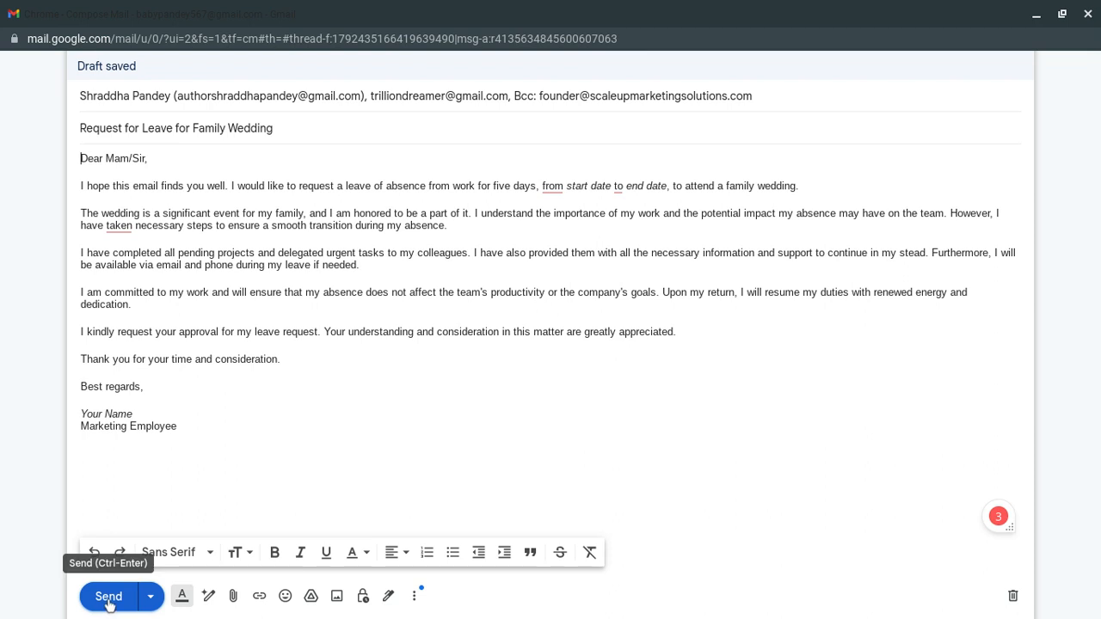
- Accept Grammarly's suggestions adding 'the' after 'taken', 'from' and 'to'
{"action": "left_click", "coordinate": [118, 225]}
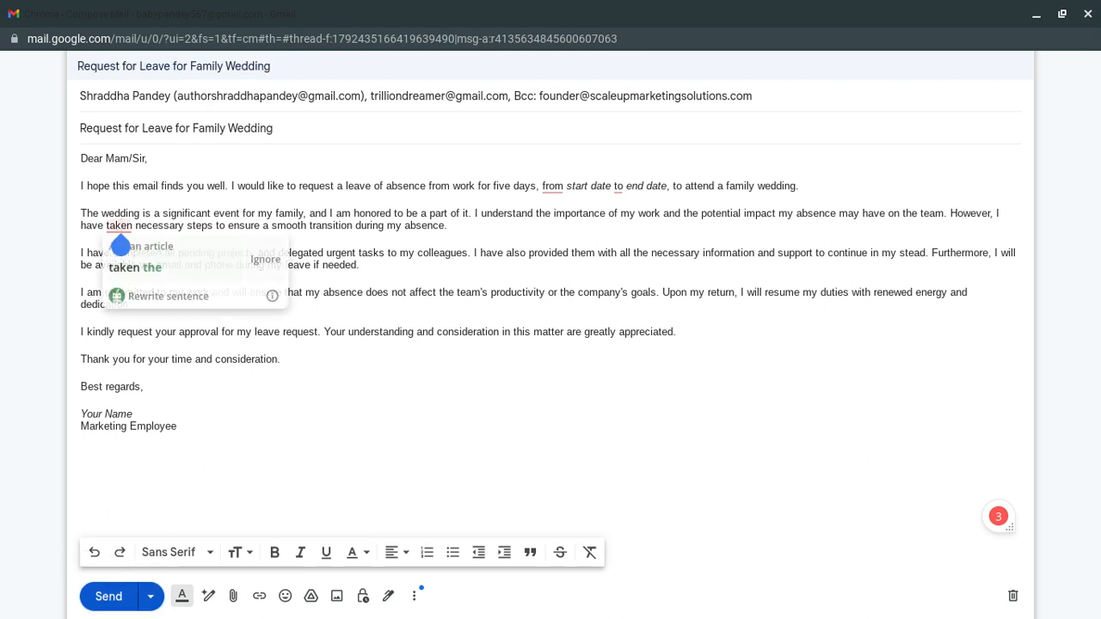
{"action": "left_click", "coordinate": [142, 268]}
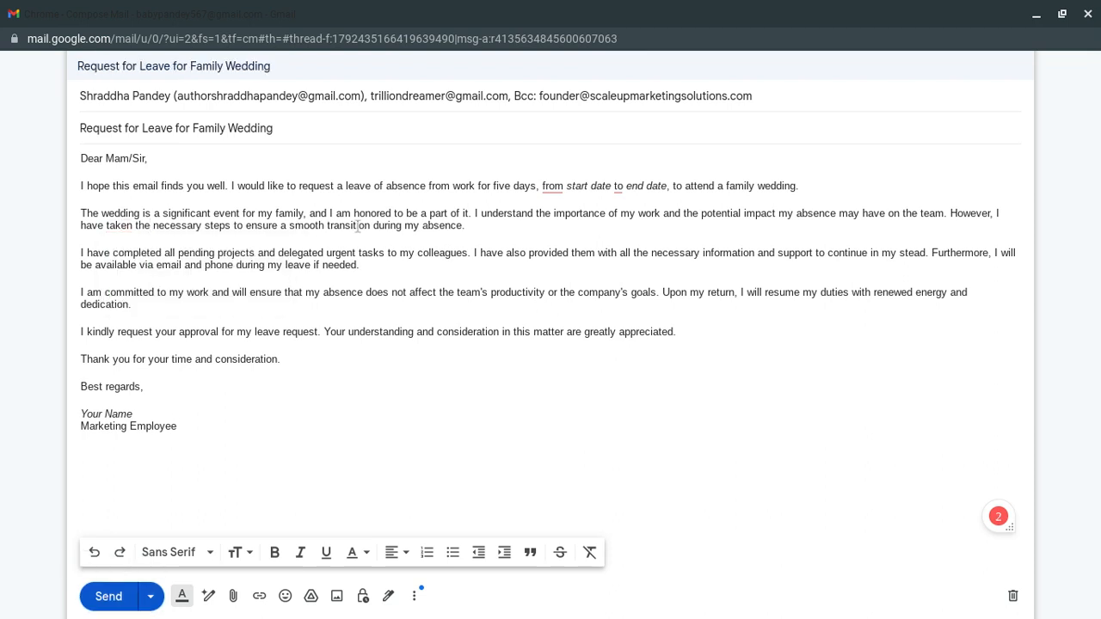
{"action": "left_click", "coordinate": [554, 186]}
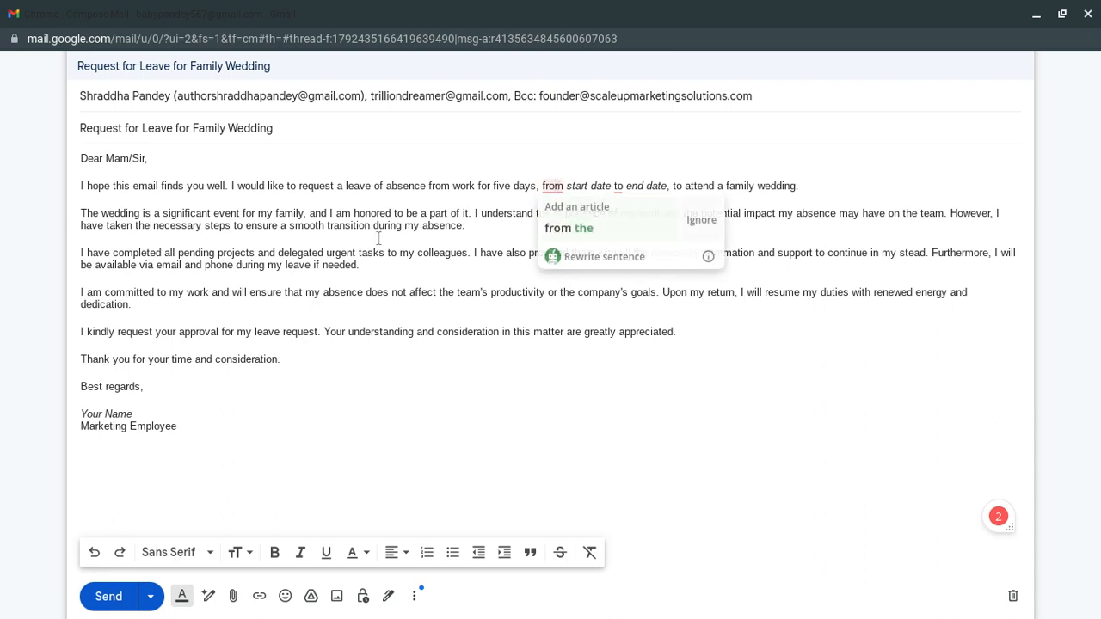
{"action": "left_click", "coordinate": [554, 186]}
{"action": "left_click", "coordinate": [568, 228]}
{"action": "left_click", "coordinate": [639, 187]}
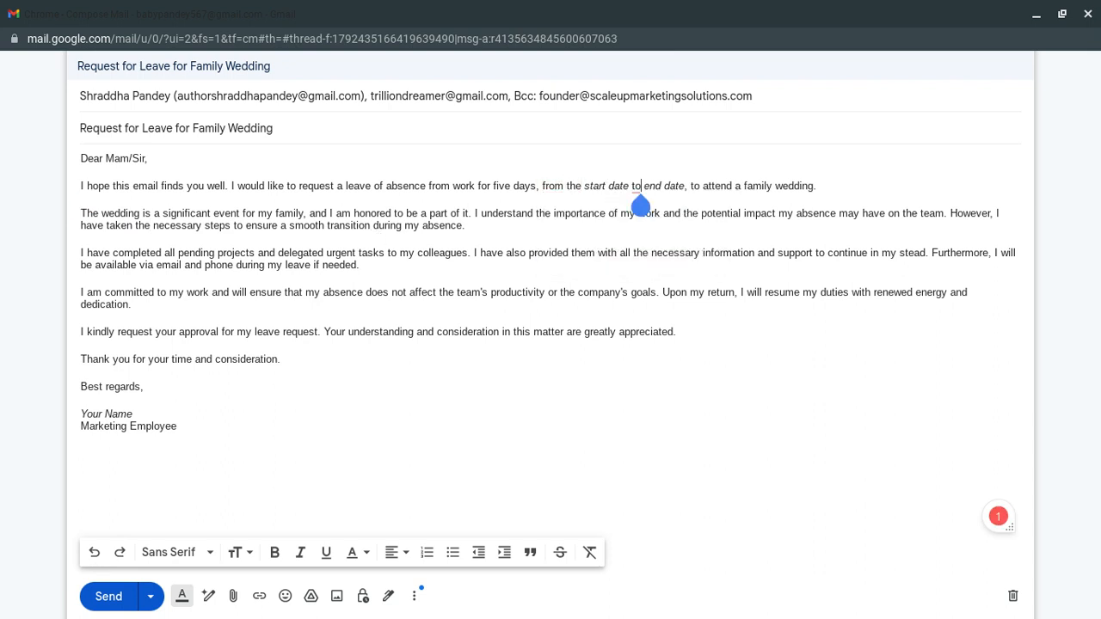
{"action": "left_click", "coordinate": [81, 172]}
{"action": "left_click", "coordinate": [640, 187]}
{"action": "left_click", "coordinate": [638, 187]}
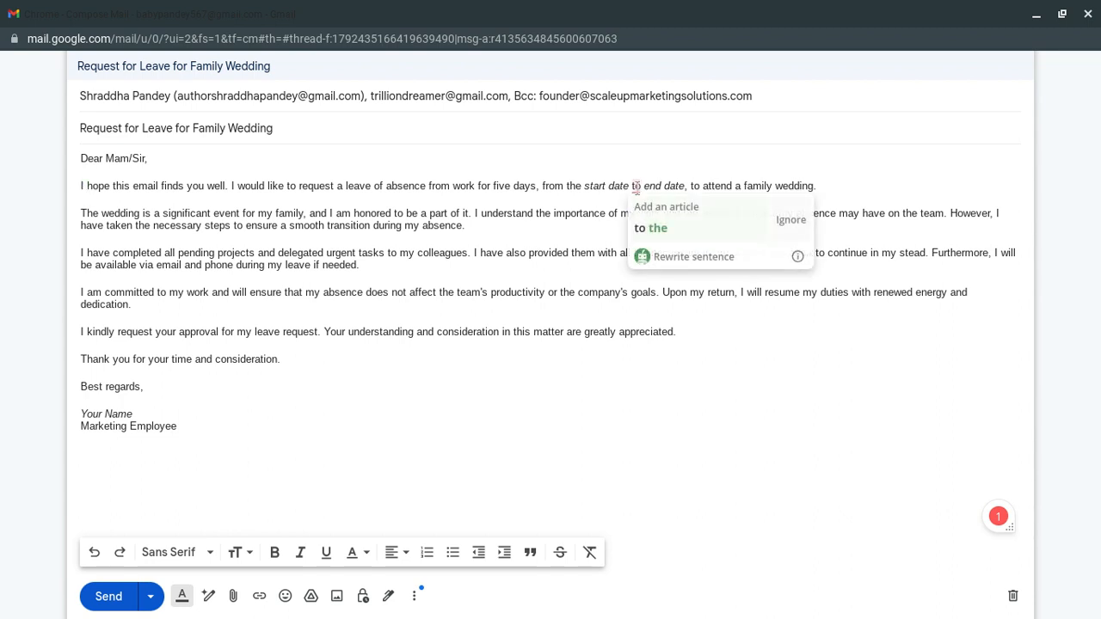
{"action": "left_click", "coordinate": [649, 228]}
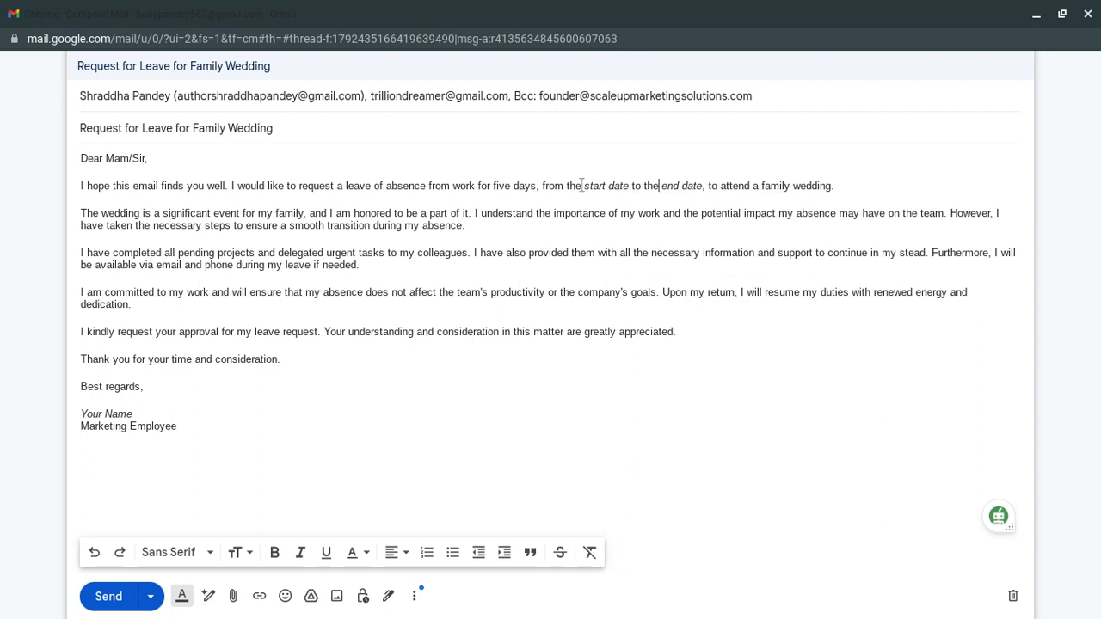
- Check the start and end date placeholders, then place the caret at the signature's end
{"action": "left_click_drag", "start_coordinate": [583, 185], "coordinate": [631, 186]}
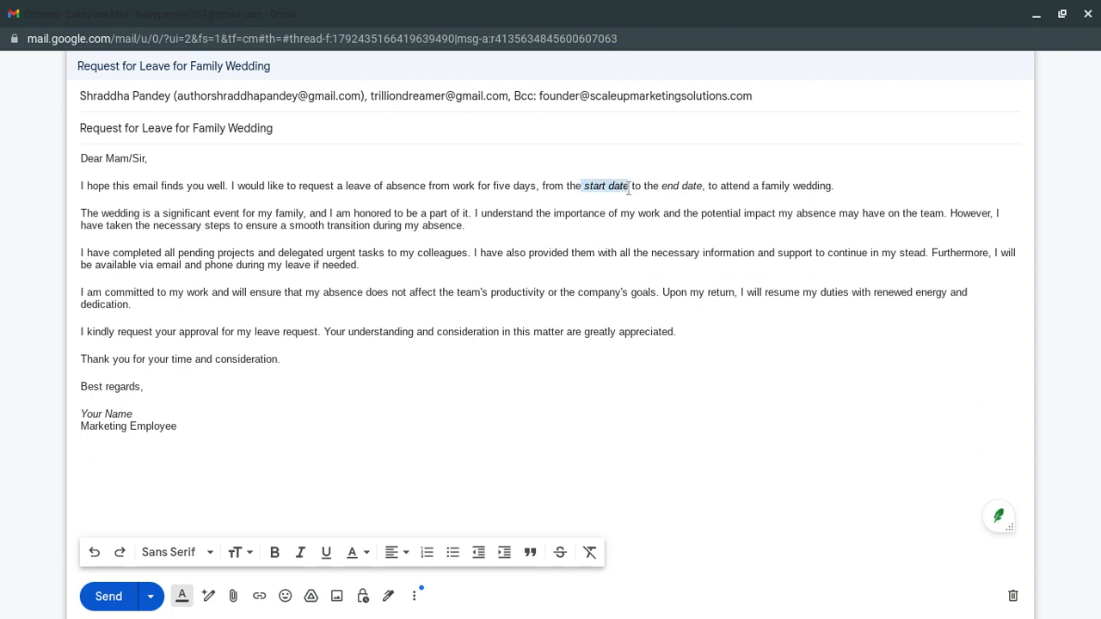
{"action": "left_click", "coordinate": [658, 185]}
{"action": "left_click", "coordinate": [697, 186]}
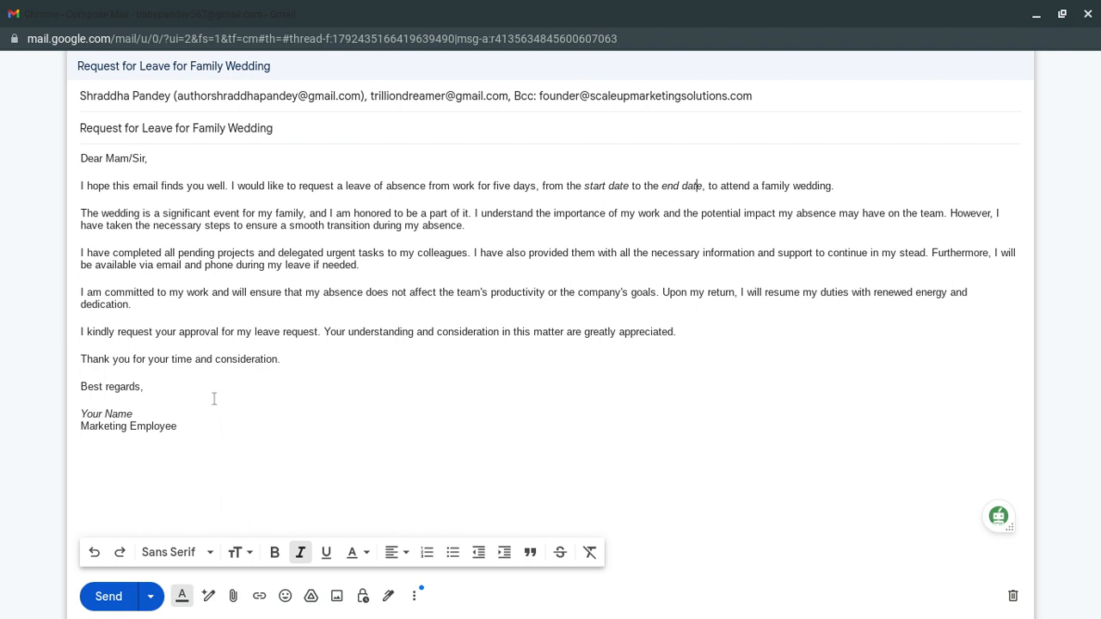
{"action": "left_click", "coordinate": [197, 425]}
- Select all text in the Gmail leave-request body, from 'Dear Mam/Sir,' through 'Marketing Employee'
{"action": "key", "text": "ctrl+a"}
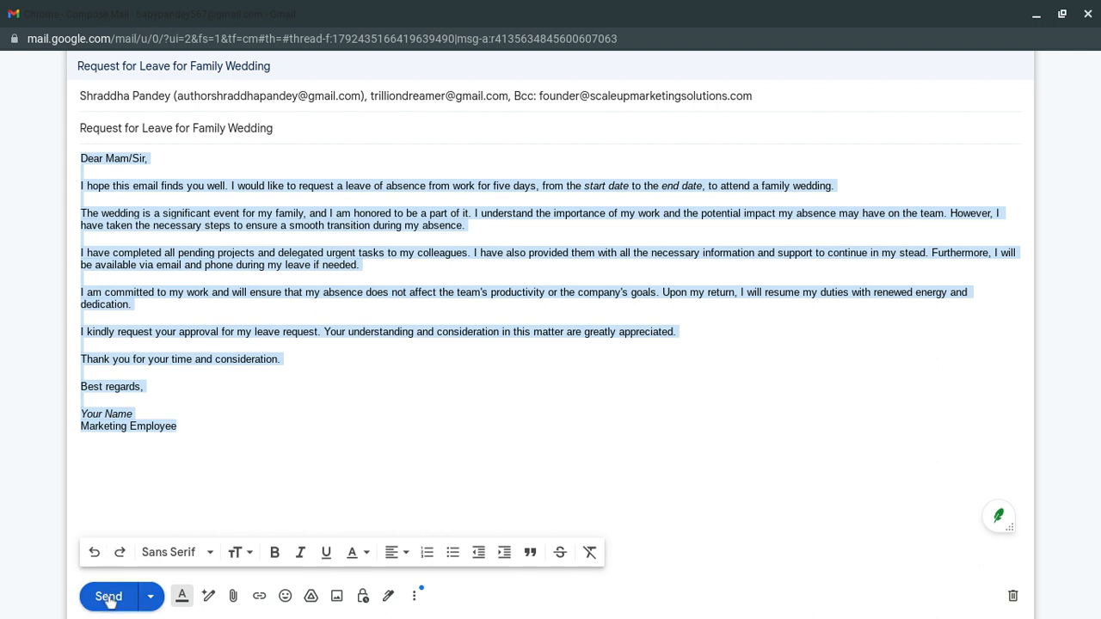
{"action": "mouse_move", "coordinate": [551, 616]}
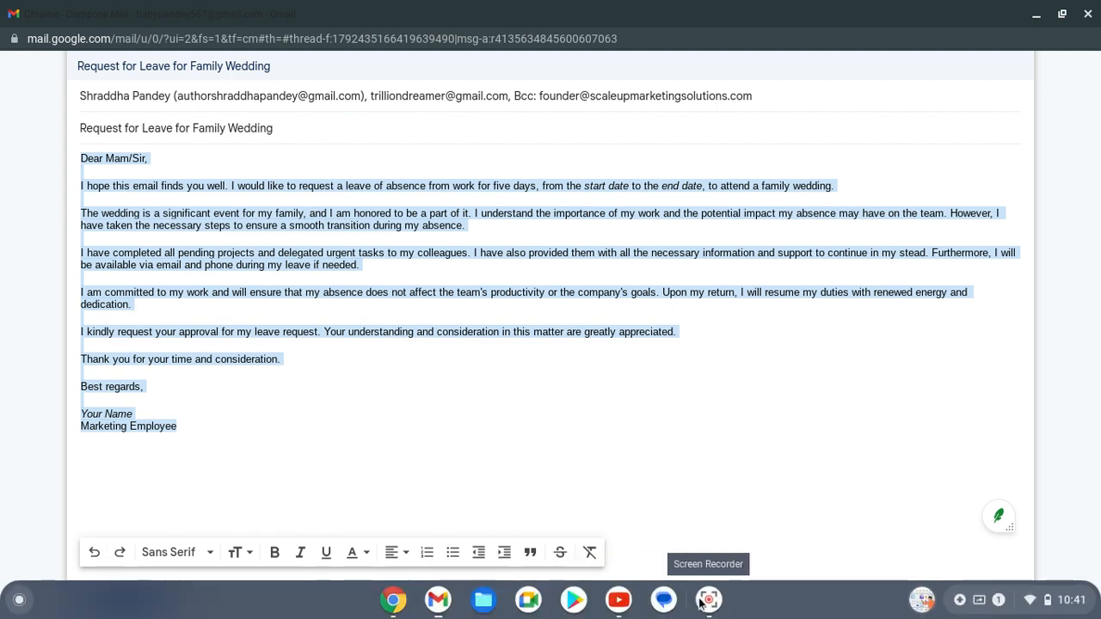